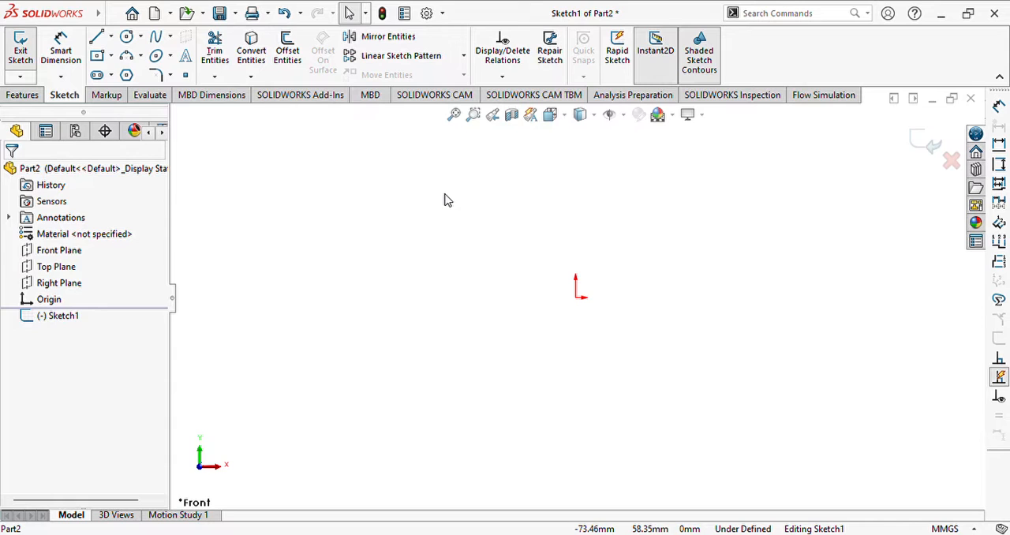
- Sketch a horizontal midpoint line centred on the origin, about 201 mm long
{"action": "left_click", "coordinate": [97, 37]}
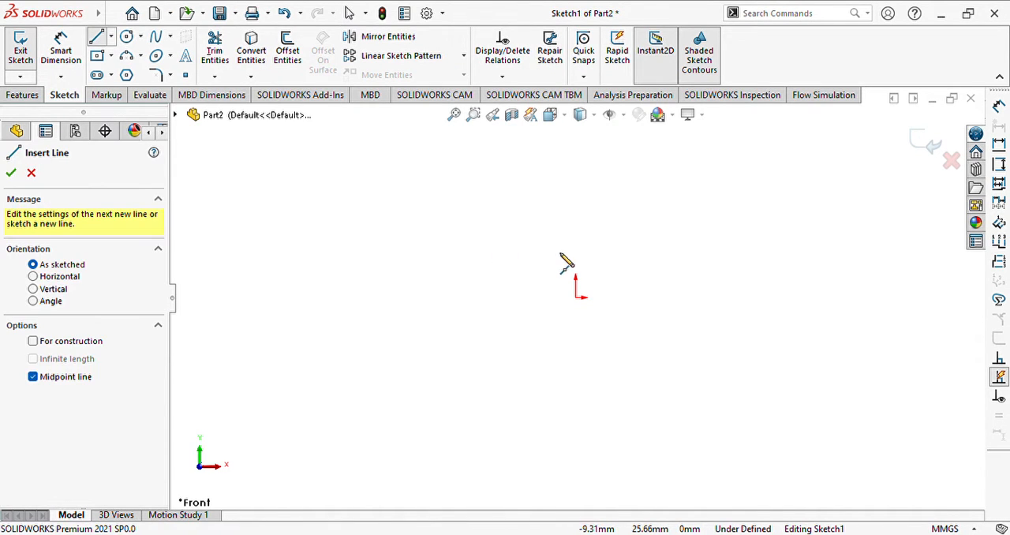
{"action": "left_click", "coordinate": [575, 298]}
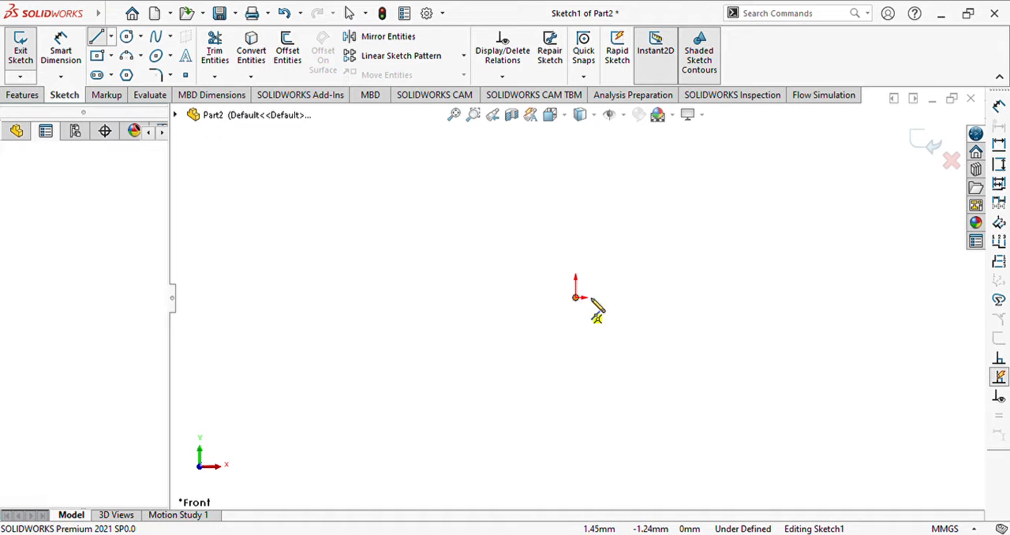
{"action": "left_click", "coordinate": [756, 297]}
{"action": "key", "text": "Escape"}
- Dimension the horizontal base line's length and set it to 165 mm
{"action": "left_click", "coordinate": [61, 50]}
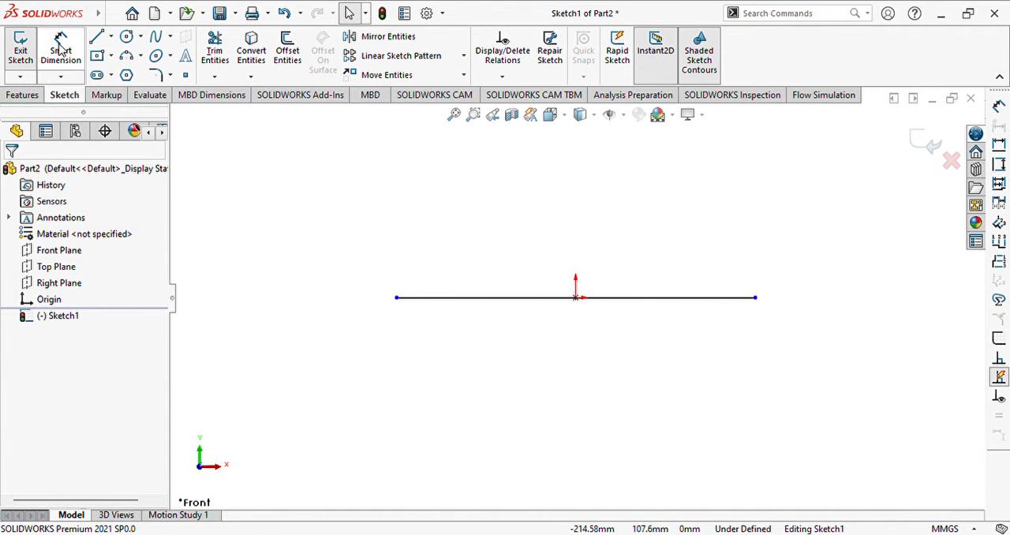
{"action": "left_click", "coordinate": [537, 299]}
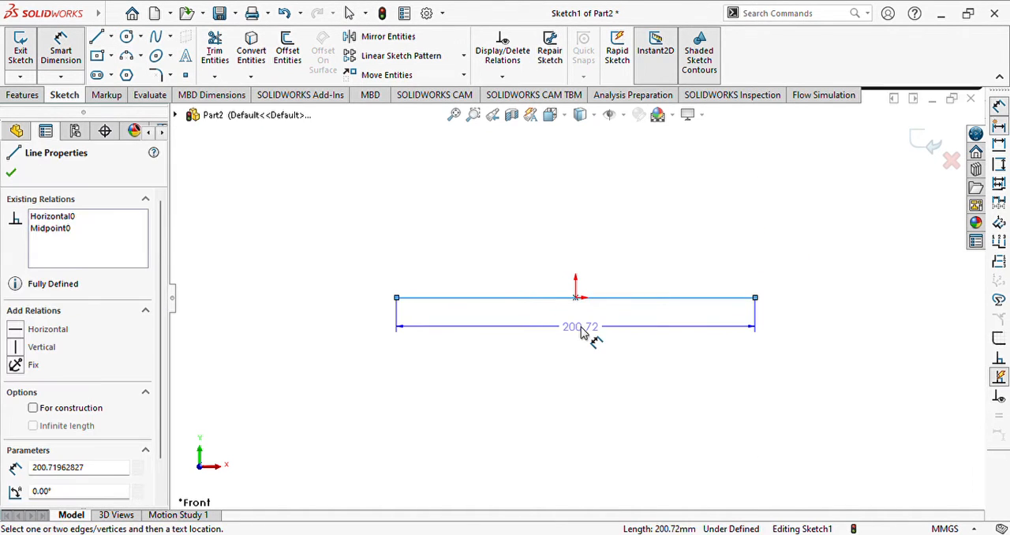
{"action": "left_click", "coordinate": [588, 333]}
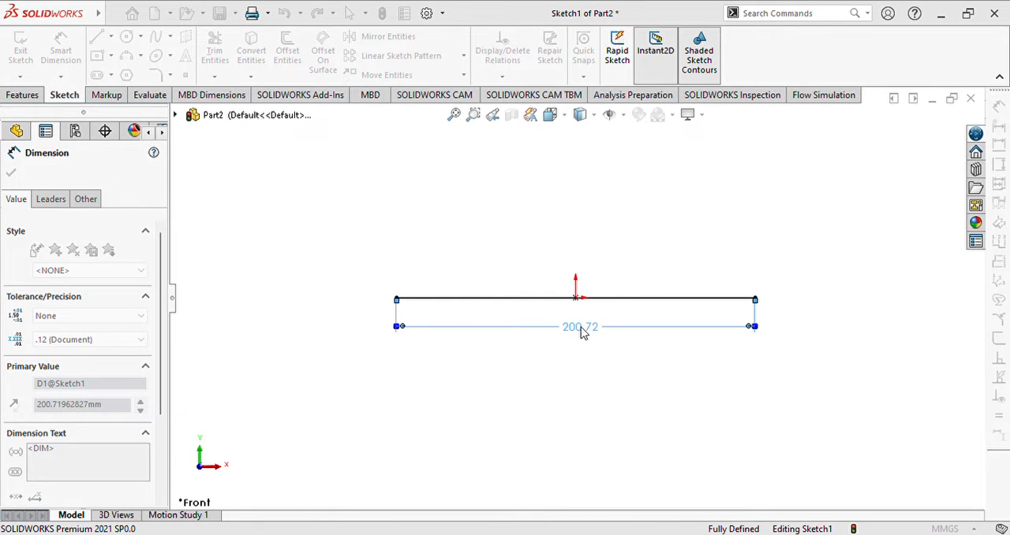
{"action": "type", "text": "165"}
{"action": "key", "text": "Return"}
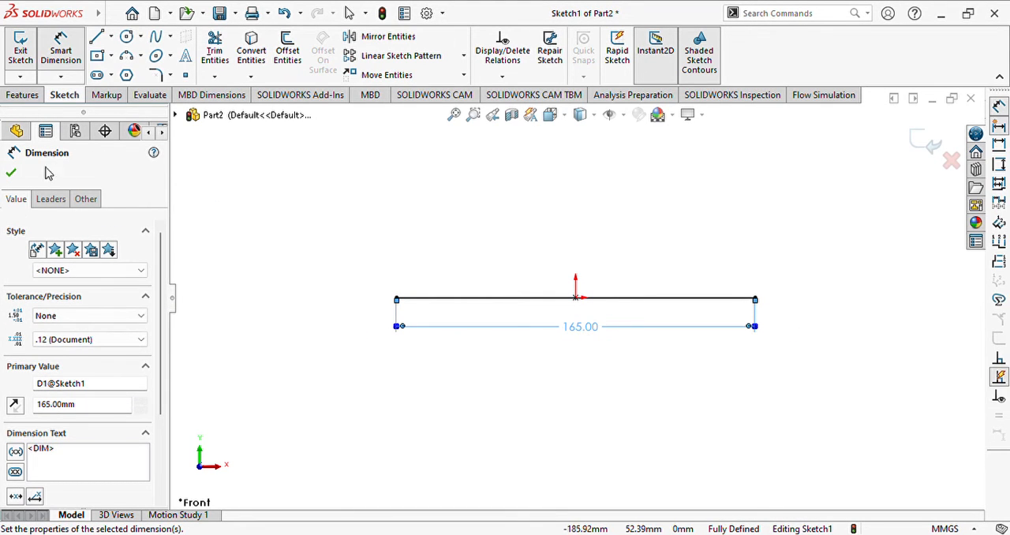
{"action": "left_click", "coordinate": [10, 175]}
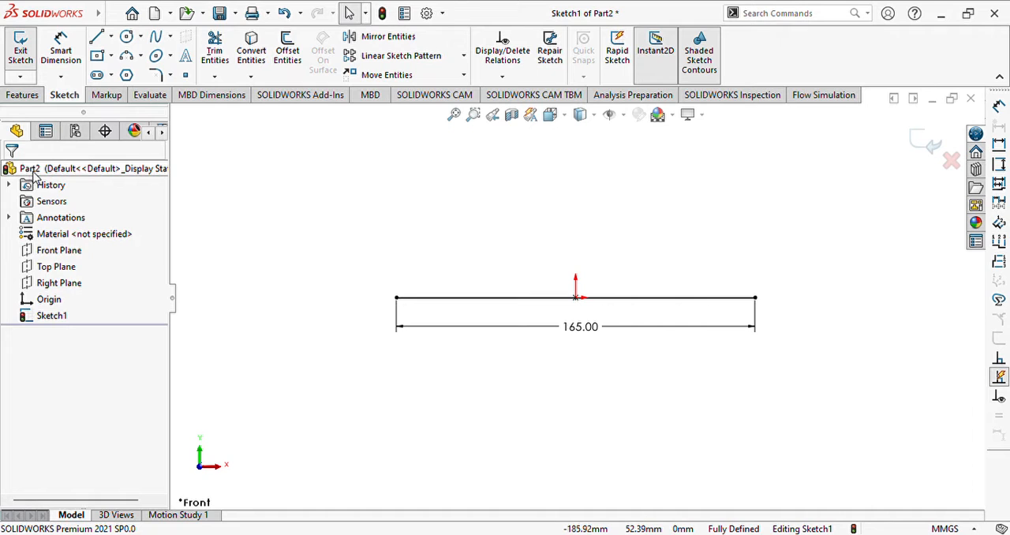
- Sketch a vertical line about 18 mm long upward from the right end of the base line
{"action": "left_click", "coordinate": [96, 38]}
{"action": "left_click", "coordinate": [756, 297]}
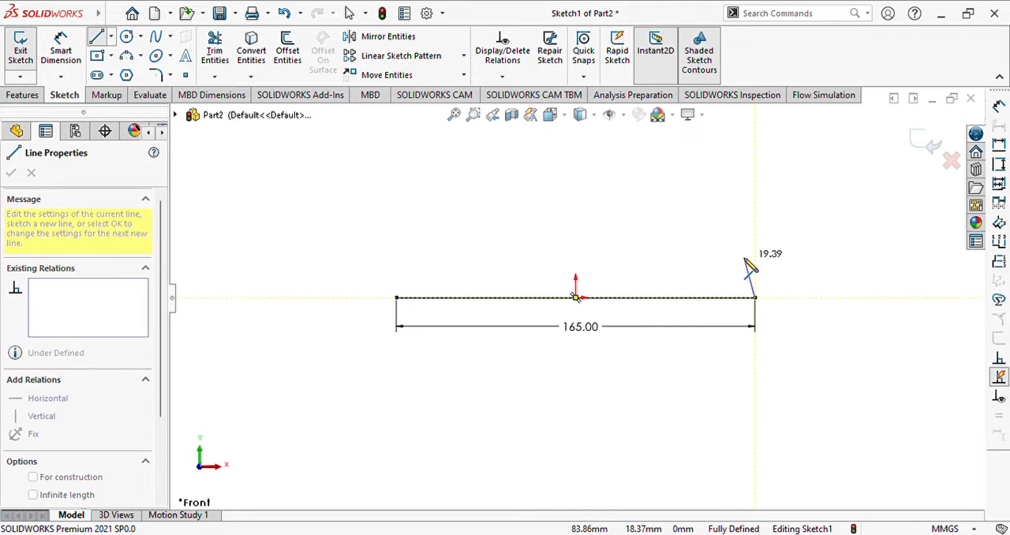
{"action": "left_click", "coordinate": [755, 259]}
{"action": "key", "text": "Escape"}
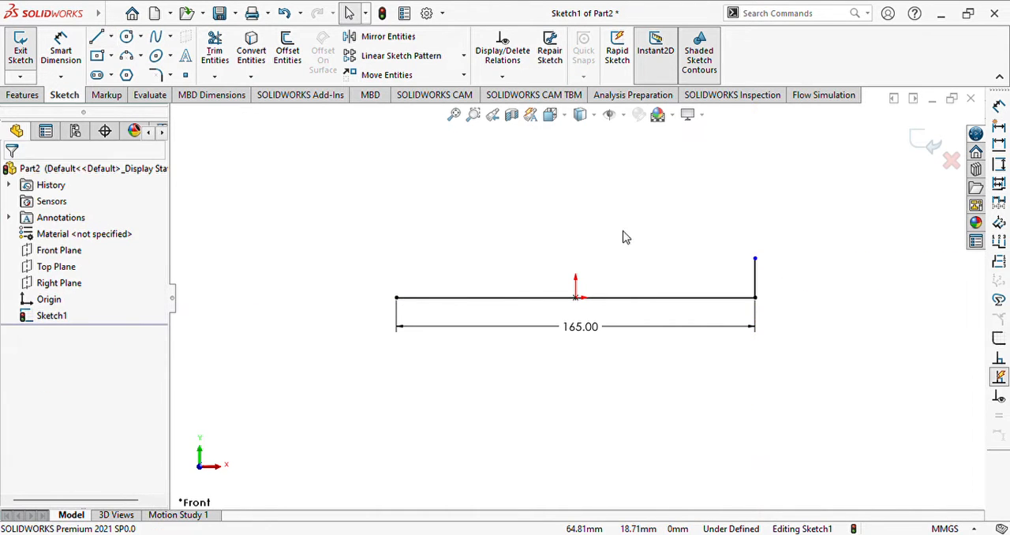
- Dimension the vertical line at the base line's right end and set its length to 9.5 mm
{"action": "left_click", "coordinate": [61, 50]}
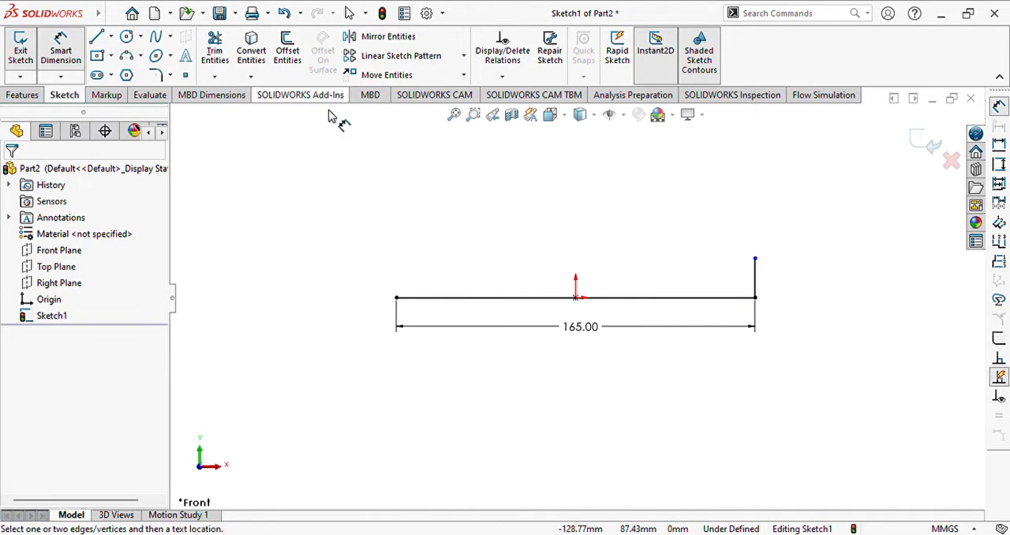
{"action": "left_click", "coordinate": [755, 278]}
{"action": "left_click", "coordinate": [776, 281]}
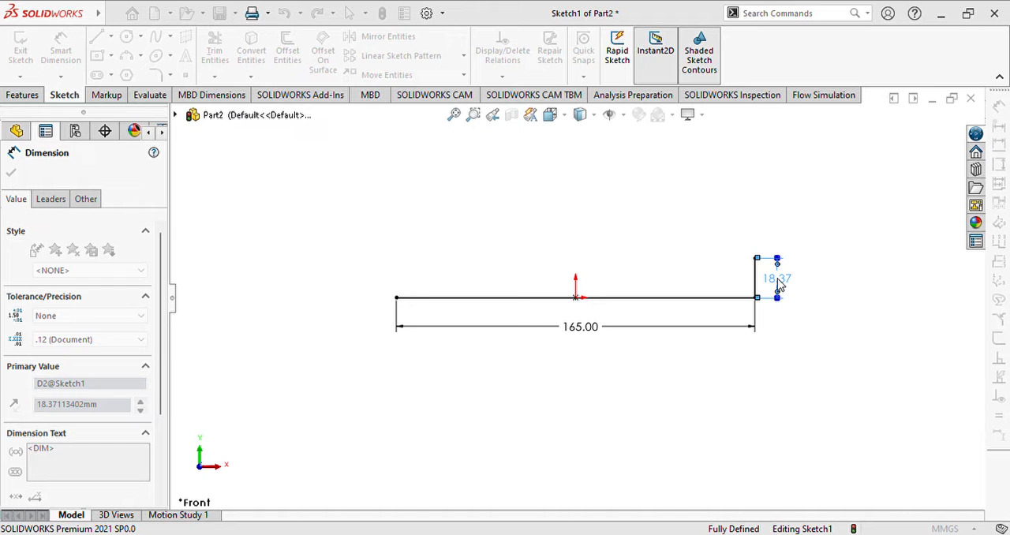
{"action": "type", "text": "9.5"}
{"action": "key", "text": "Return"}
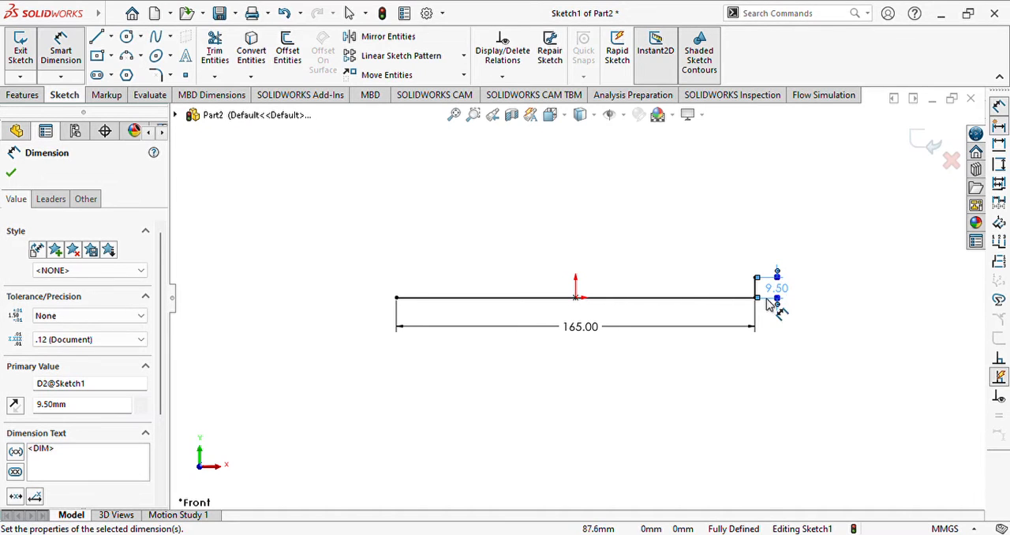
- Sketch a horizontal line about 26 mm long leftward from the upper end of the 9.5 mm vertical line
{"action": "scroll", "coordinate": [731, 277], "scroll_direction": "down", "scroll_amount": 2}
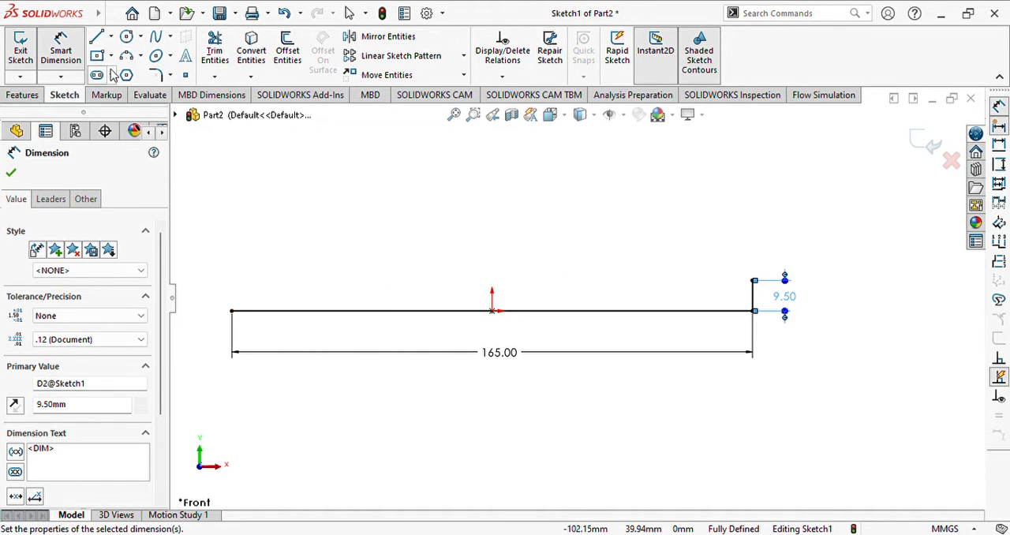
{"action": "left_click", "coordinate": [96, 37]}
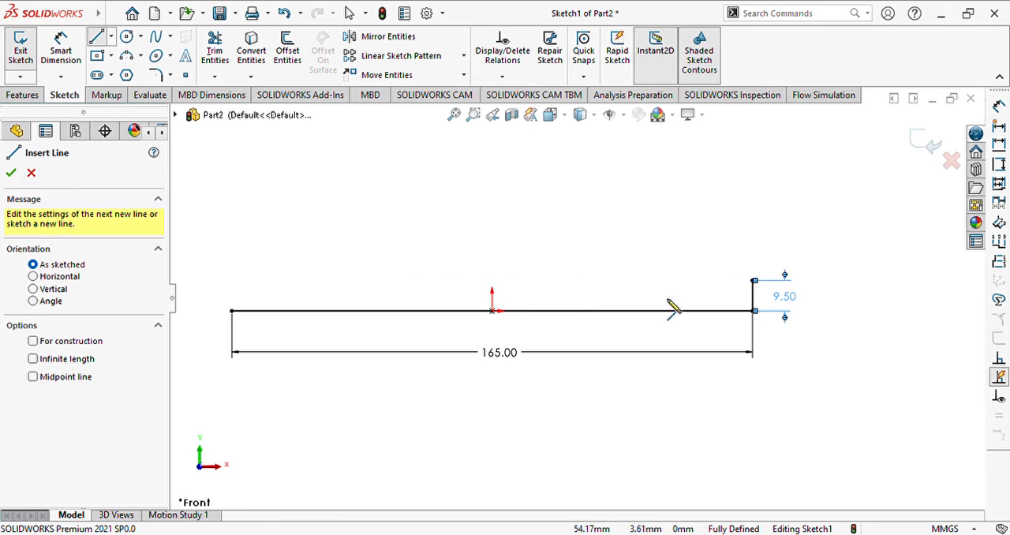
{"action": "left_click", "coordinate": [754, 281]}
{"action": "left_click", "coordinate": [670, 281]}
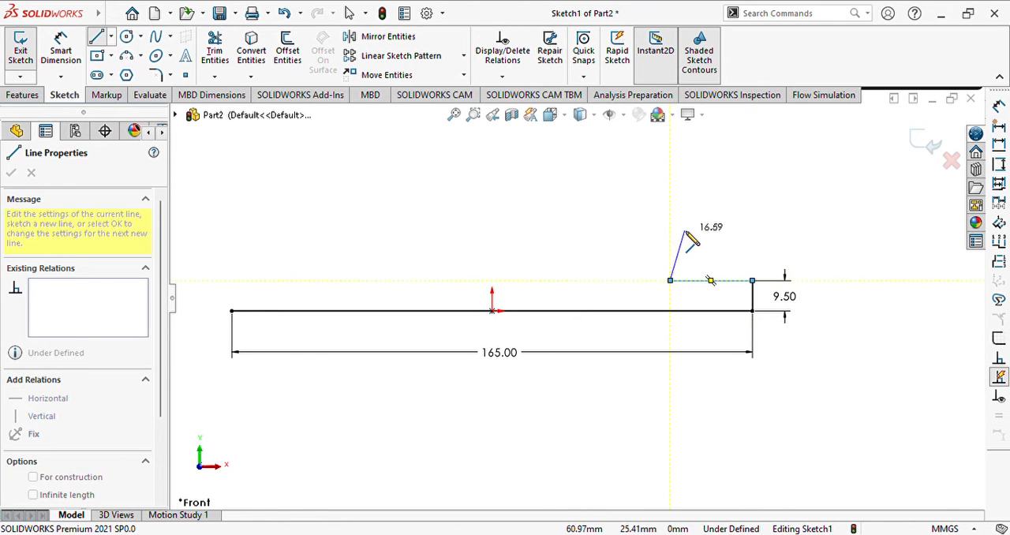
{"action": "key", "text": "Escape"}
- Dimension the short upper horizontal line and set its length to 29.78 mm
{"action": "left_click", "coordinate": [61, 48]}
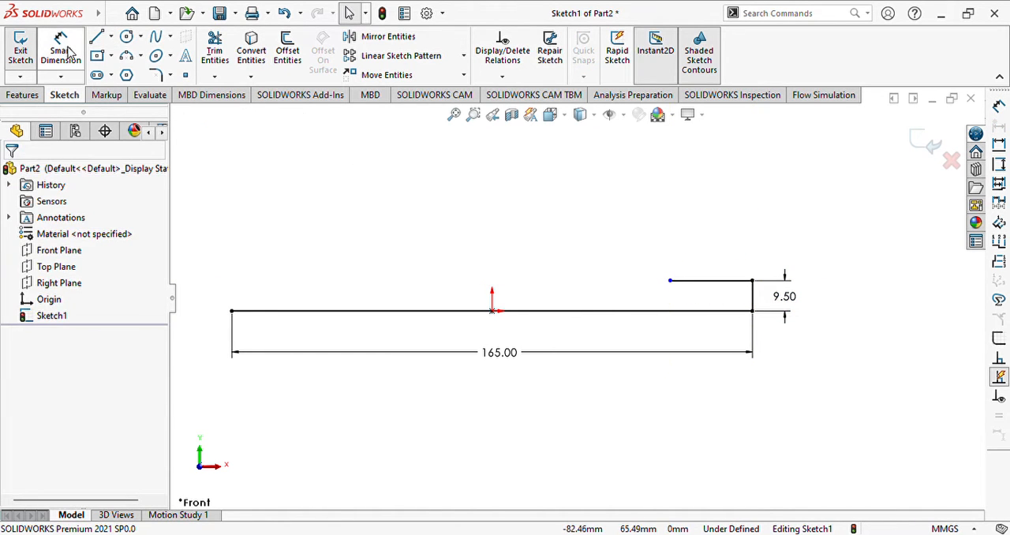
{"action": "left_click", "coordinate": [715, 281]}
{"action": "left_click", "coordinate": [716, 262]}
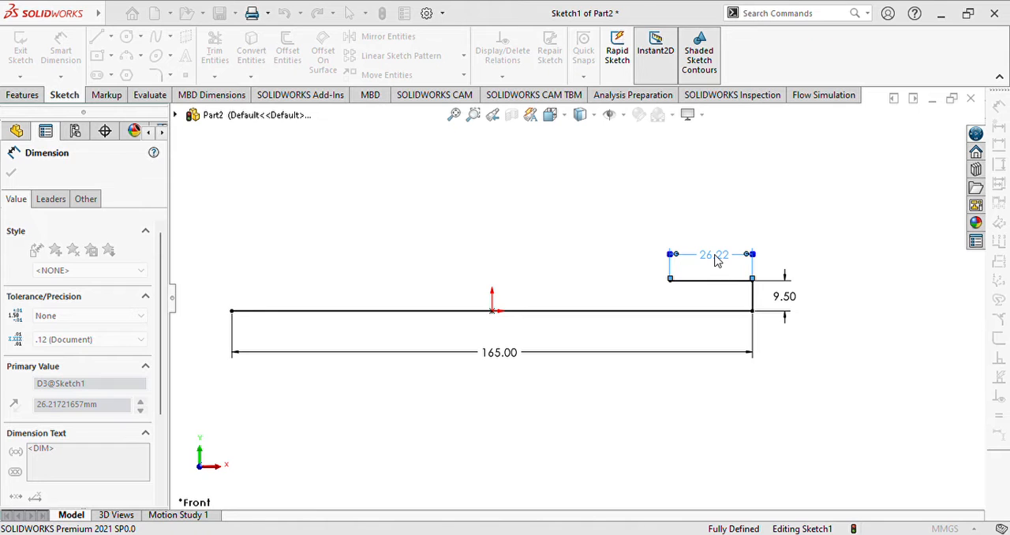
{"action": "key", "text": "Return"}
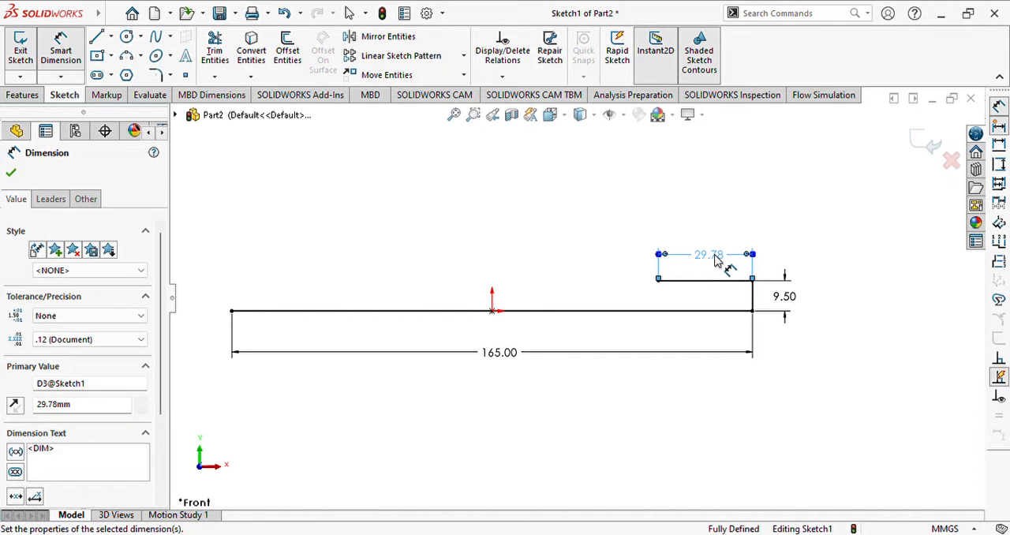
{"action": "left_click", "coordinate": [553, 251]}
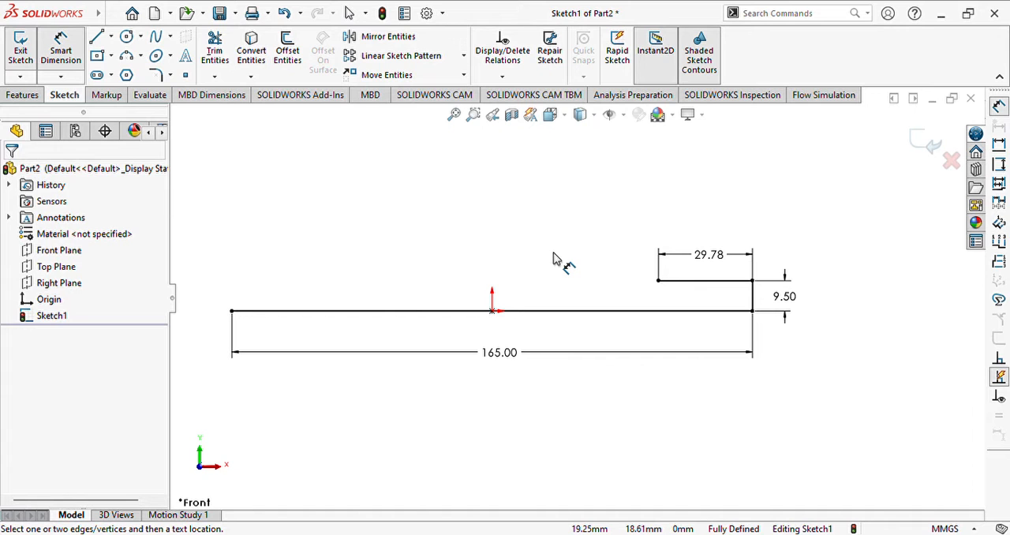
- Sketch a short vertical line about 5 mm long upward from the origin
{"action": "left_click", "coordinate": [98, 38]}
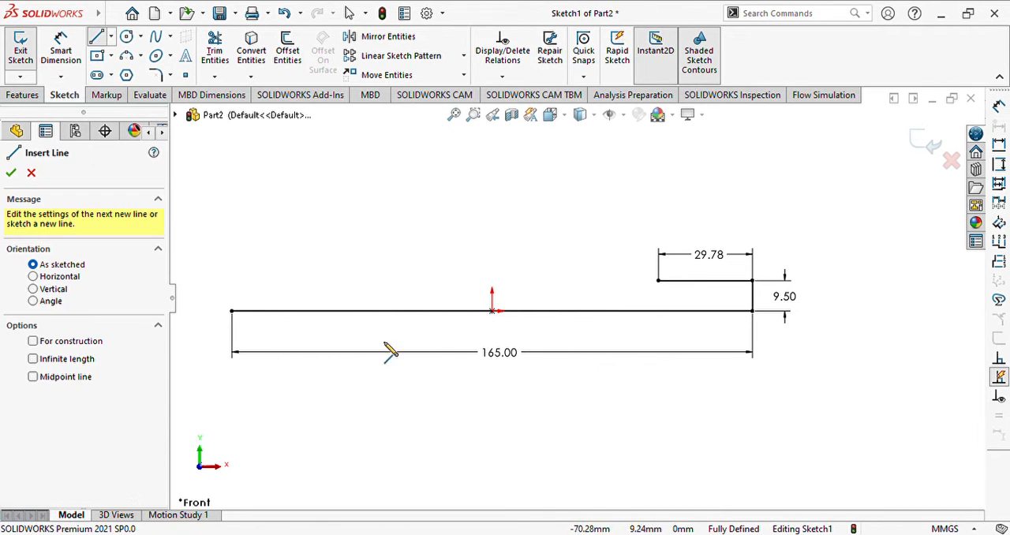
{"action": "left_click", "coordinate": [492, 311]}
{"action": "left_click", "coordinate": [492, 294]}
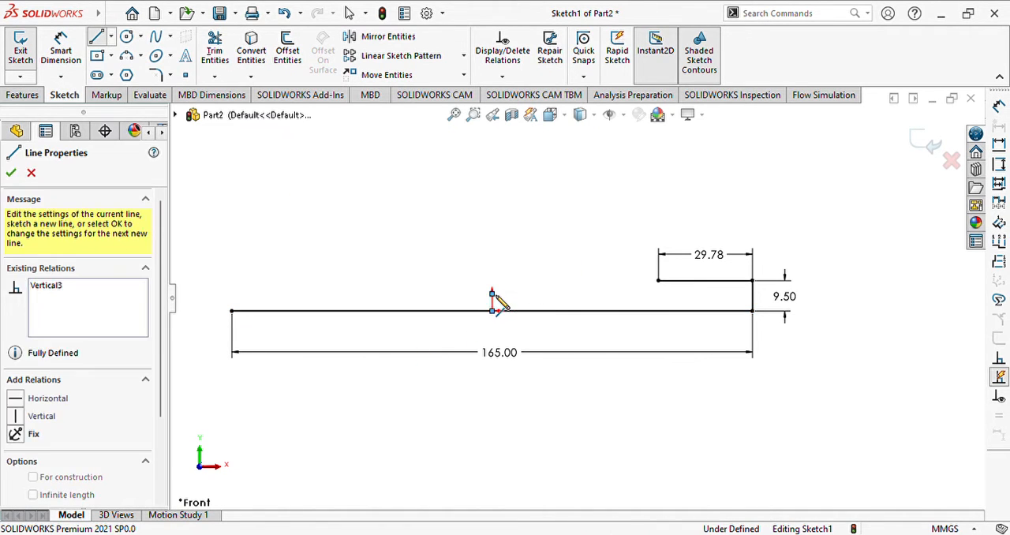
{"action": "key", "text": "Escape"}
{"action": "key", "text": "Escape"}
- Dimension the vertical line at the origin and set its length to 6.5 mm
{"action": "scroll", "coordinate": [498, 293], "scroll_direction": "down", "scroll_amount": 2}
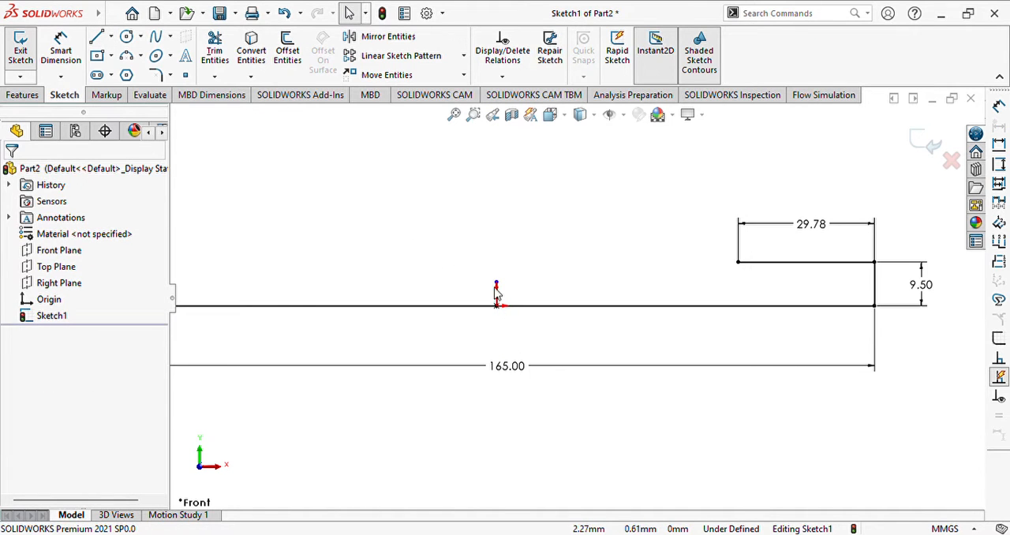
{"action": "left_click", "coordinate": [61, 52]}
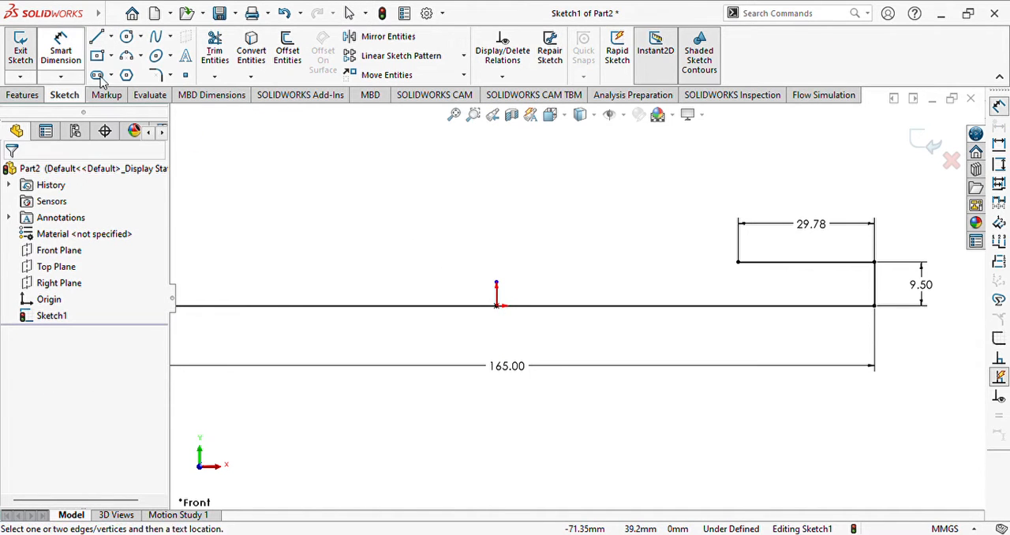
{"action": "left_click", "coordinate": [499, 296]}
{"action": "left_click", "coordinate": [527, 294]}
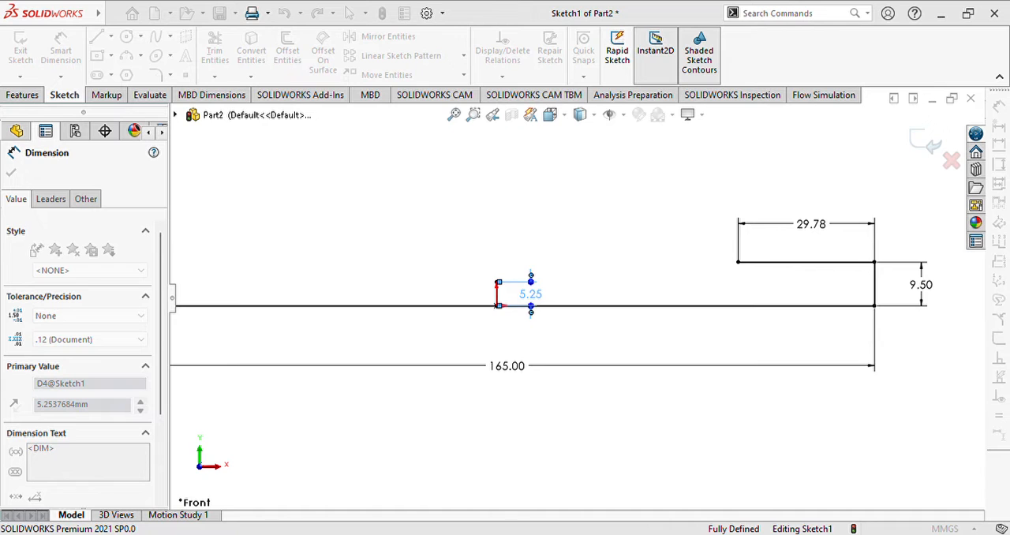
{"action": "type", "text": "6.5"}
{"action": "key", "text": "Return"}
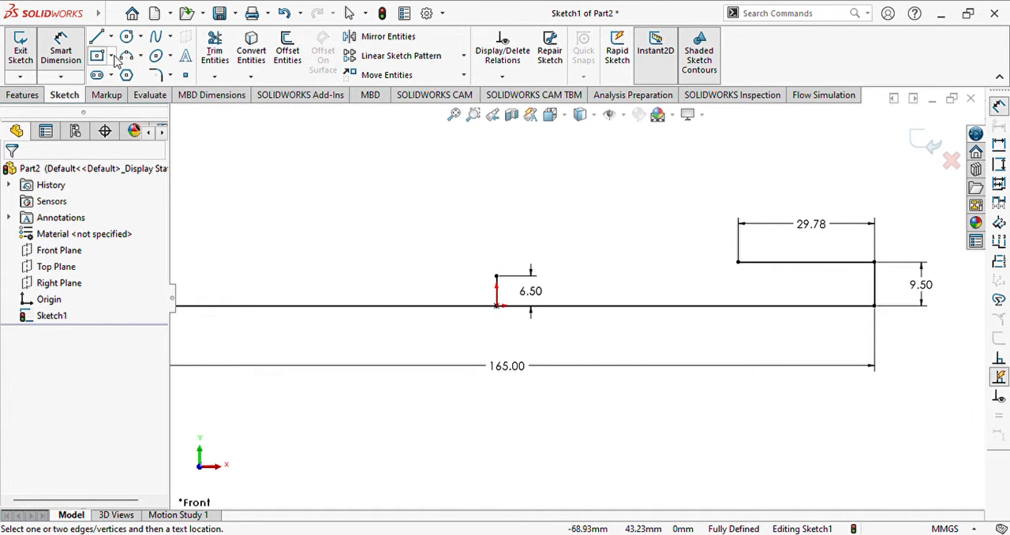
- Sketch a horizontal midpoint line about 45 mm long, centred on the upper end of the 6.5 mm vertical line
{"action": "left_click", "coordinate": [129, 87]}
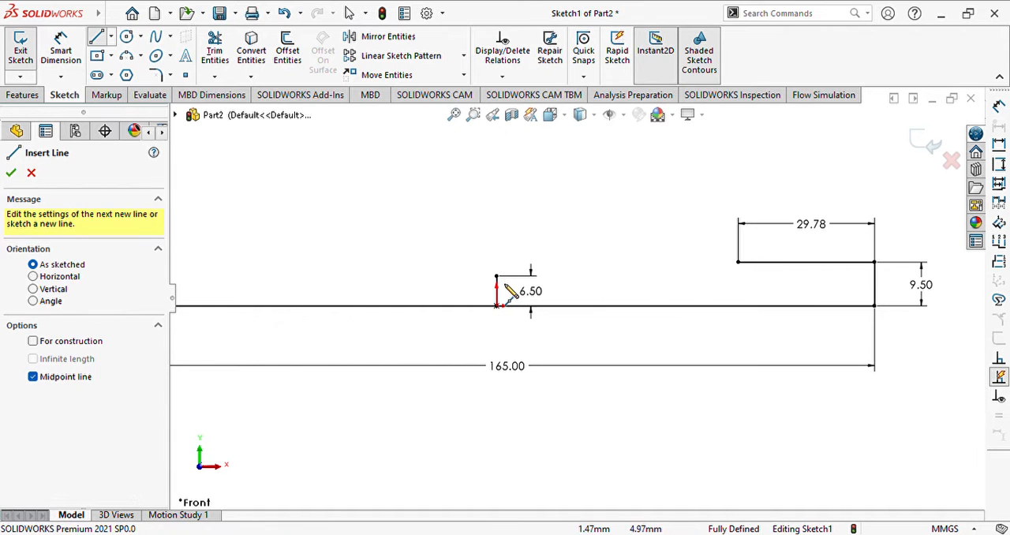
{"action": "left_click", "coordinate": [497, 276]}
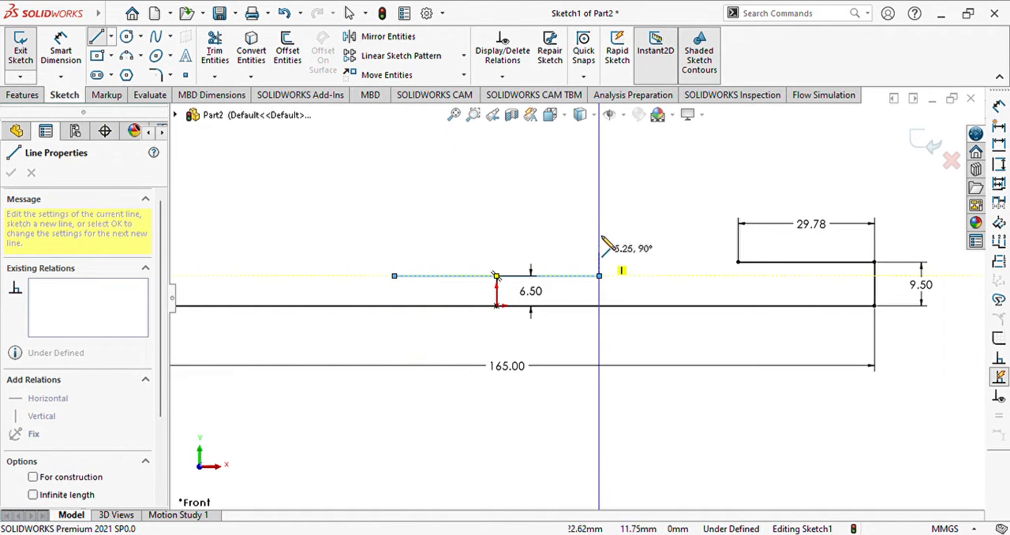
{"action": "left_click", "coordinate": [600, 227]}
{"action": "key", "text": "Escape"}
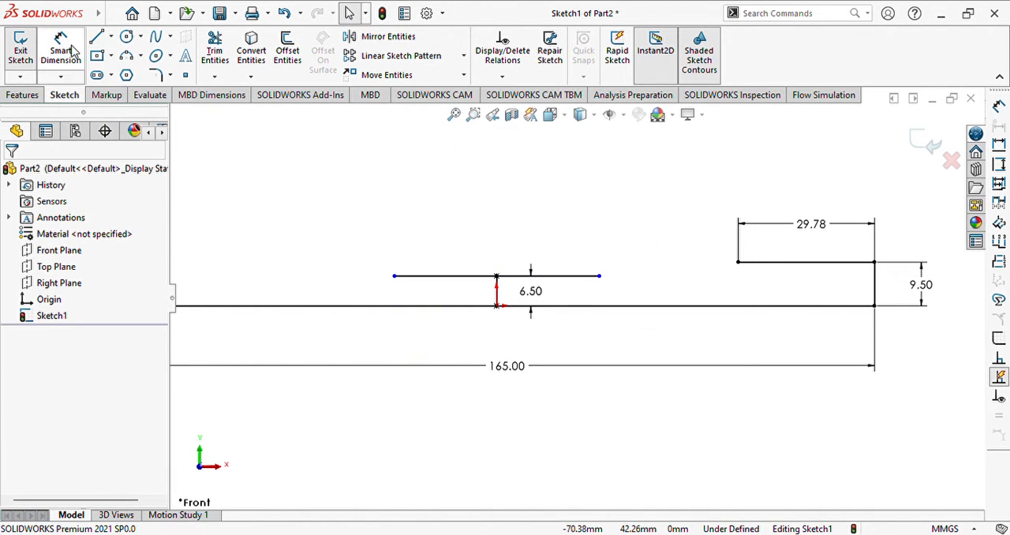
- Dimension the centred upper horizontal line and set its length to 57 mm
{"action": "left_click", "coordinate": [485, 275]}
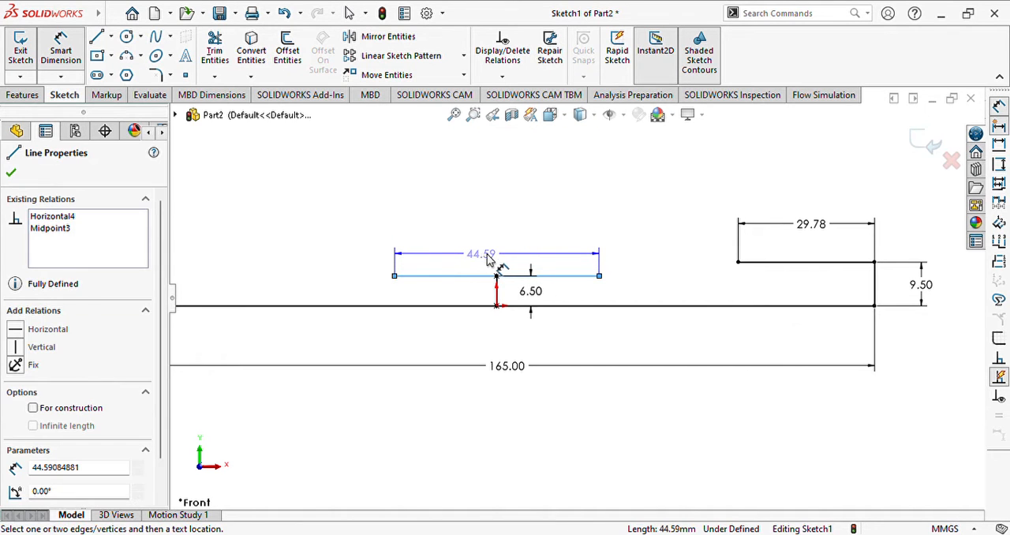
{"action": "left_click", "coordinate": [500, 260]}
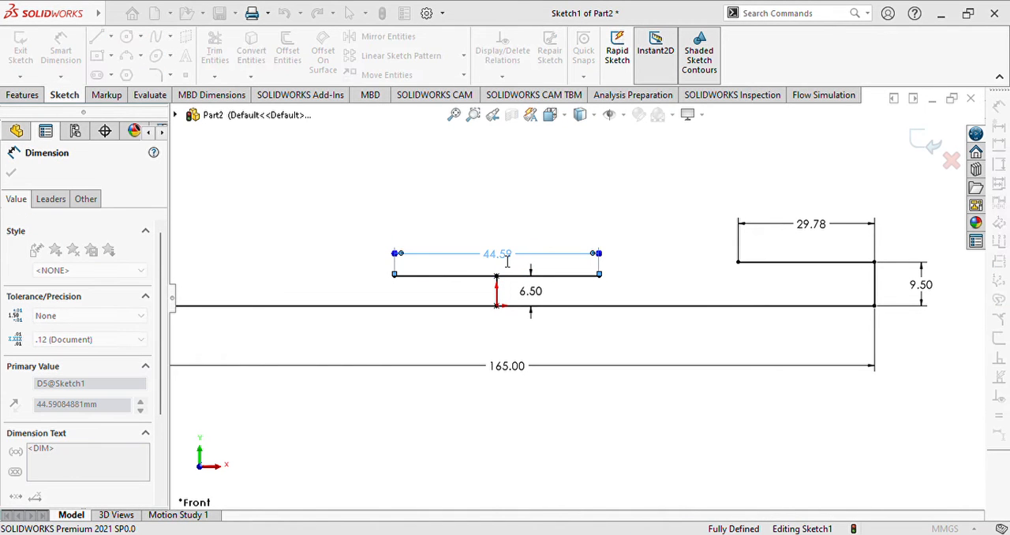
{"action": "type", "text": "57"}
{"action": "key", "text": "Return"}
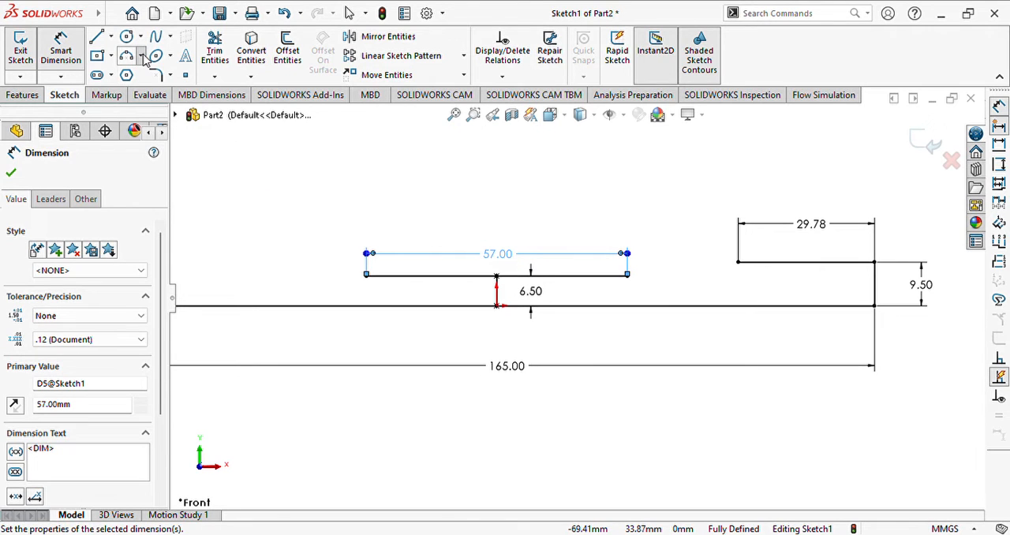
- Sketch a downward-bulging three-point arc of about 69 mm radius from the 57 mm line's right end to the 29.78 mm line's left end
{"action": "left_click", "coordinate": [156, 116]}
{"action": "left_click", "coordinate": [628, 275]}
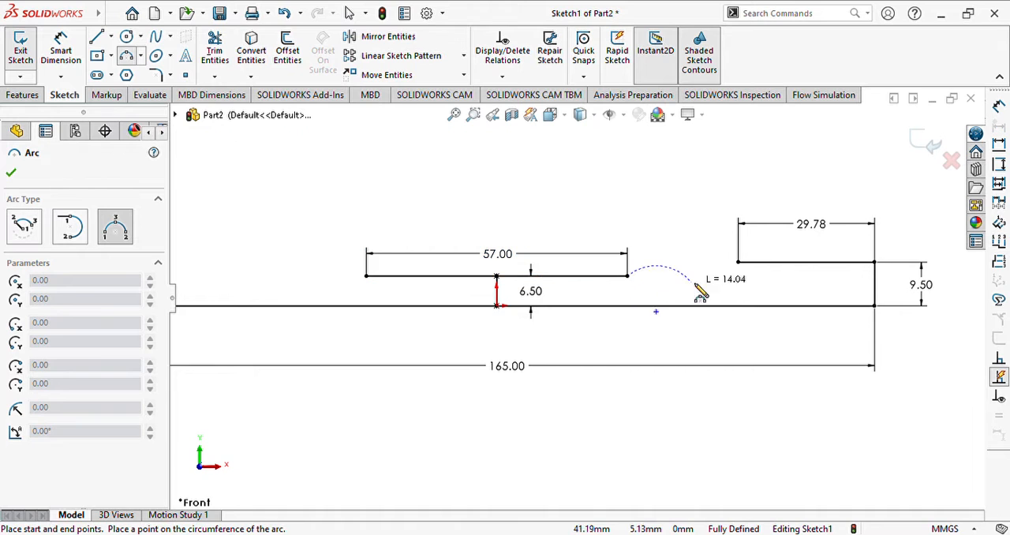
{"action": "left_click", "coordinate": [739, 263]}
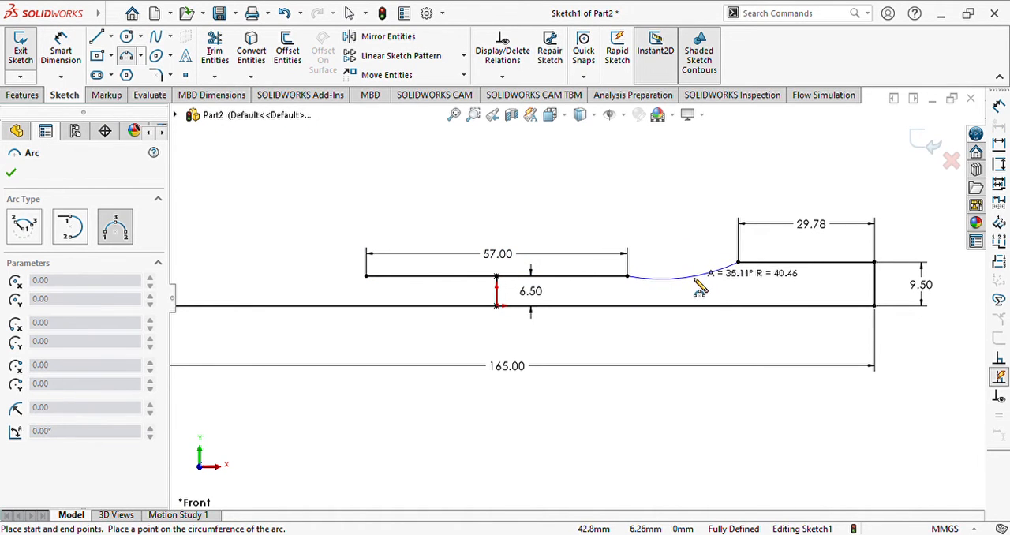
{"action": "left_click", "coordinate": [712, 273]}
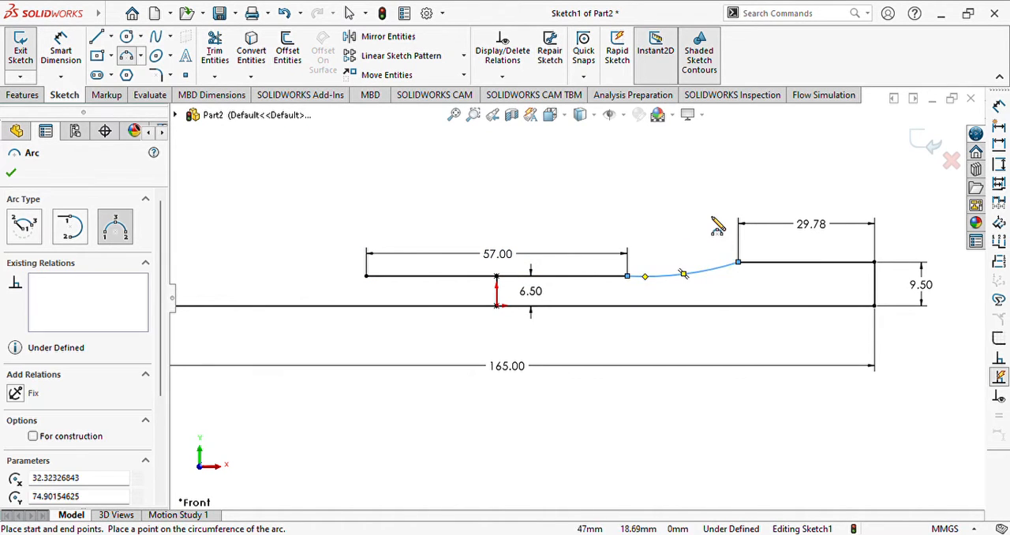
{"action": "key", "text": "Escape"}
- Set the radius of the arc joining the 57 mm and 29.78 mm lines to 76 mm
{"action": "left_click", "coordinate": [709, 275]}
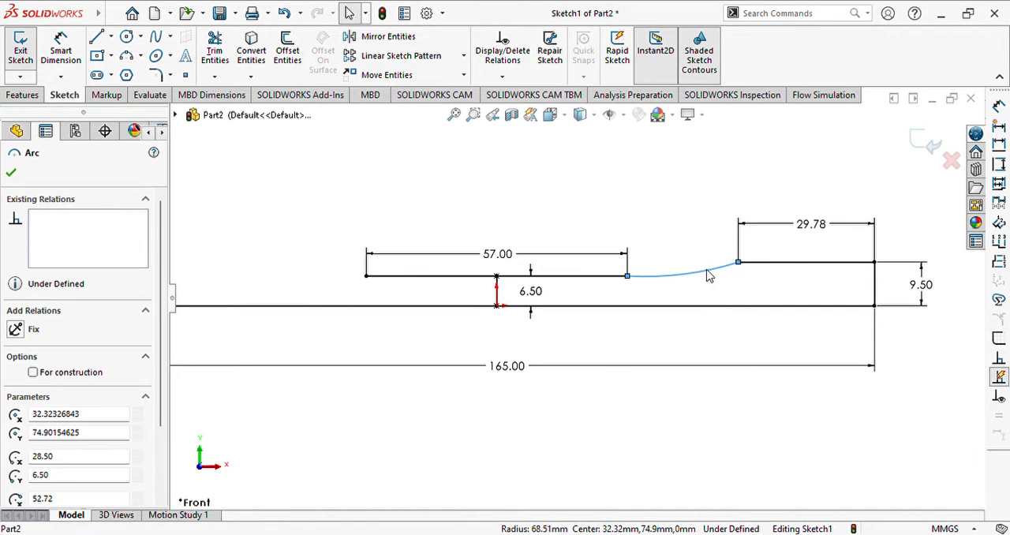
{"action": "scroll", "coordinate": [245, 377], "scroll_direction": "down", "scroll_amount": 3}
{"action": "left_click", "coordinate": [82, 448]}
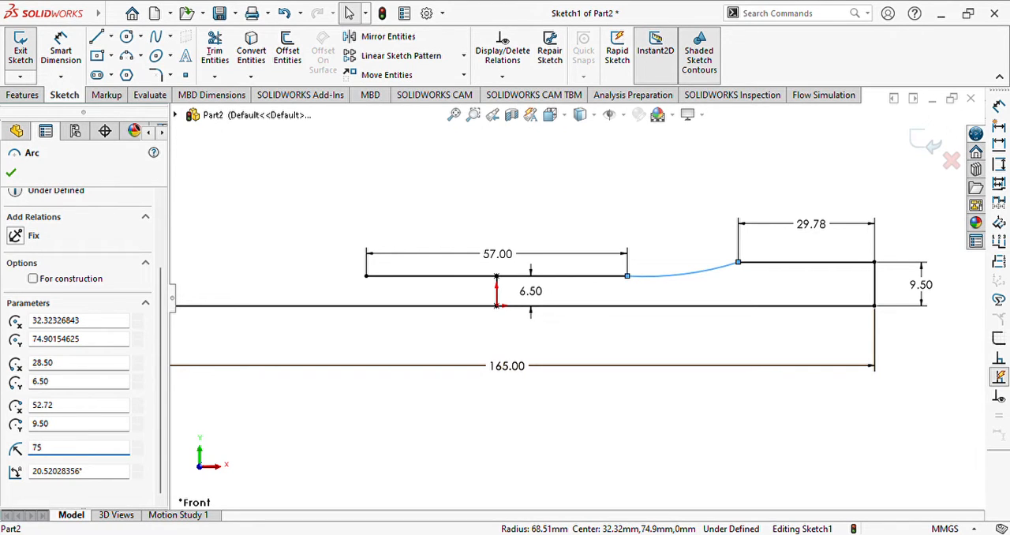
{"action": "type", "text": "76"}
{"action": "key", "text": "Return"}
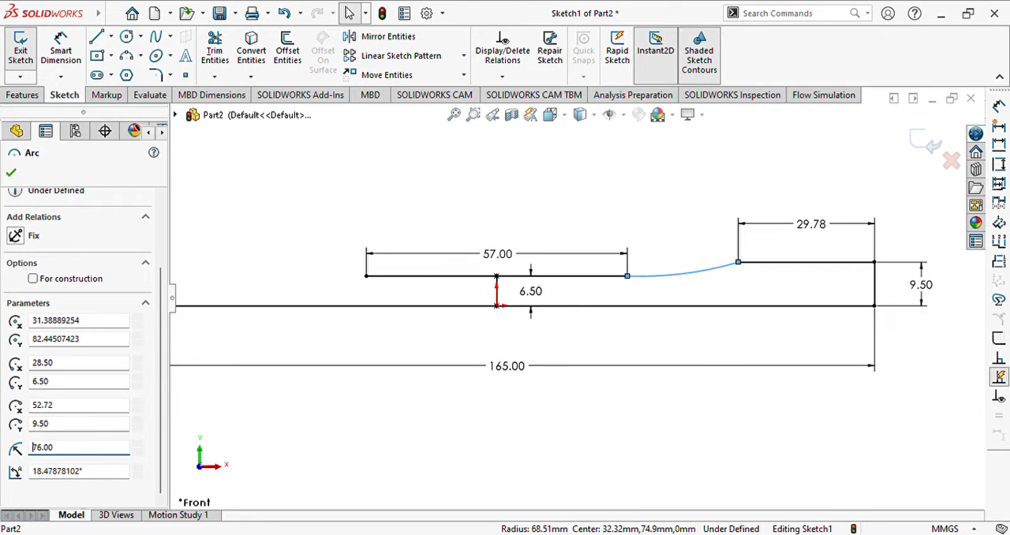
{"action": "left_click", "coordinate": [11, 174]}
{"action": "left_click", "coordinate": [680, 227]}
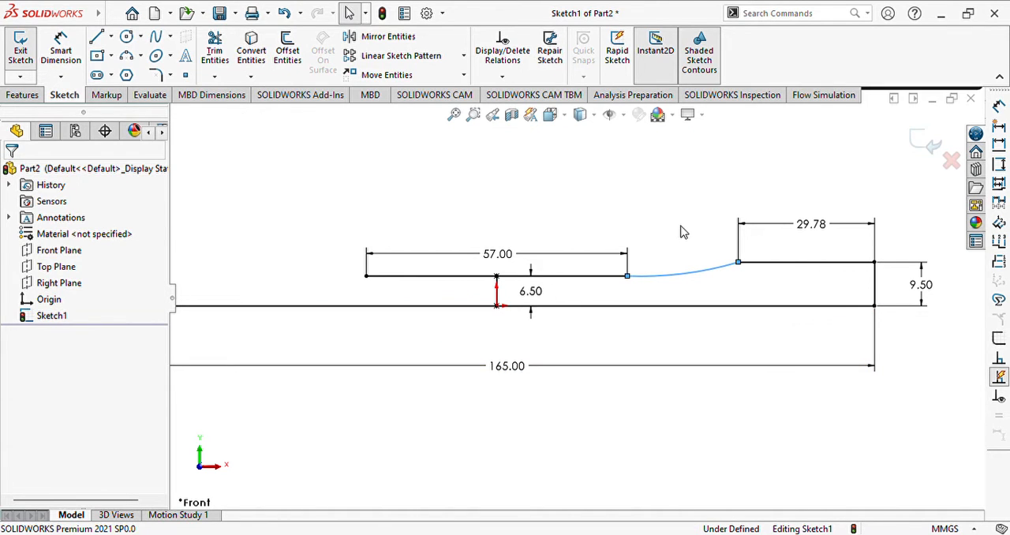
- Add a radius dimension to the transition arc, placing its label below the arc
{"action": "left_click", "coordinate": [61, 51]}
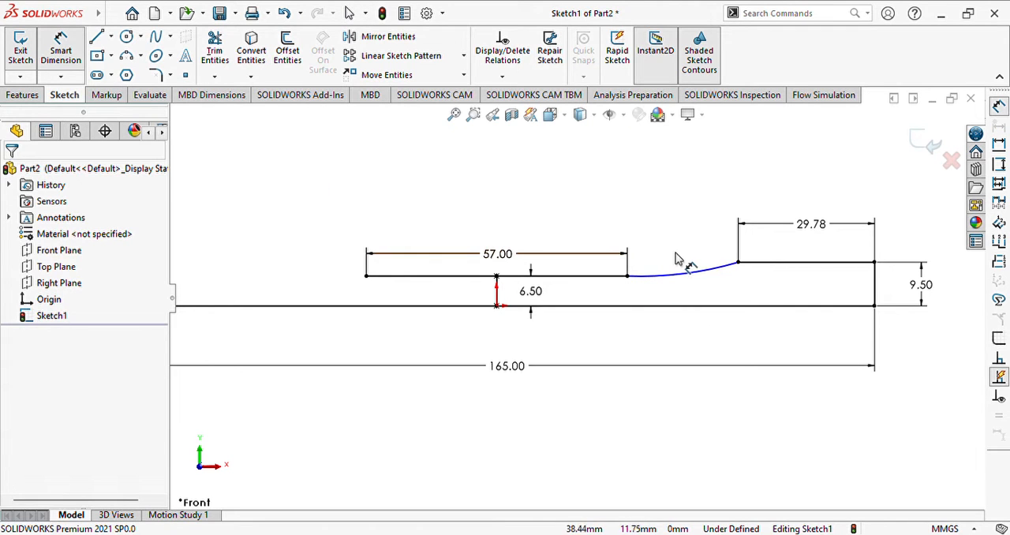
{"action": "left_click", "coordinate": [701, 273]}
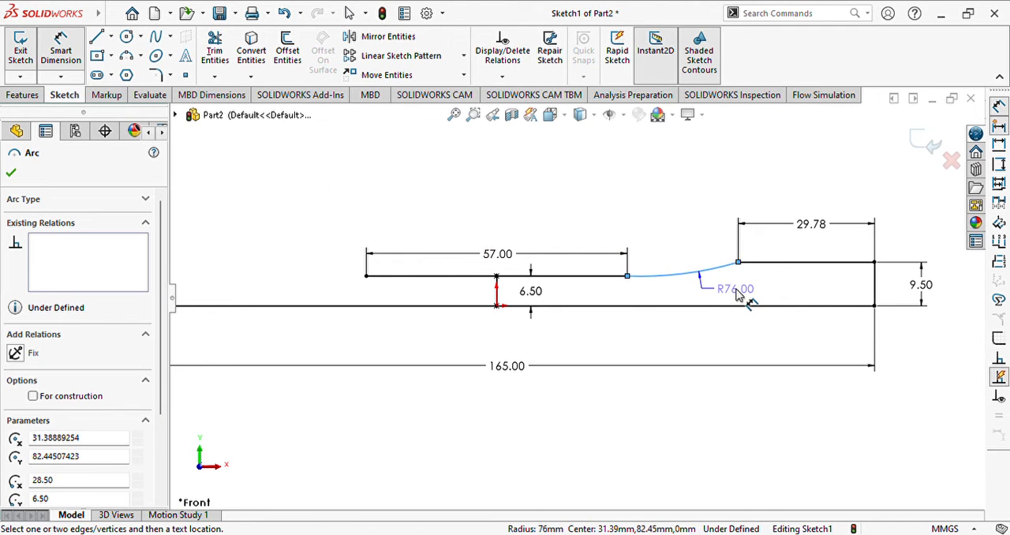
{"action": "left_click", "coordinate": [739, 293]}
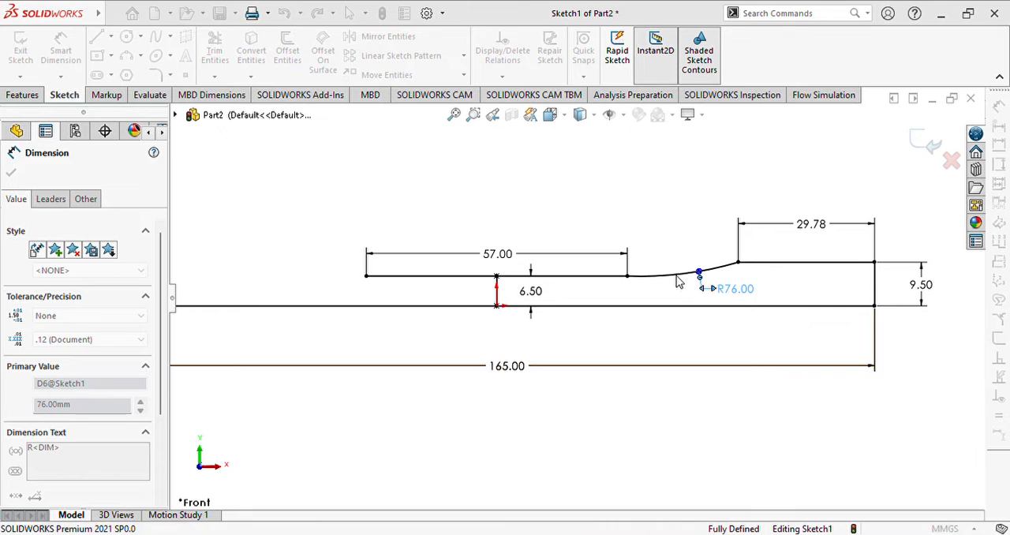
- Mirror the right end's vertical line, the 29.78 mm horizontal line and the arc about the Right Plane, keeping the originals
{"action": "scroll", "coordinate": [609, 316], "scroll_direction": "up", "scroll_amount": 2}
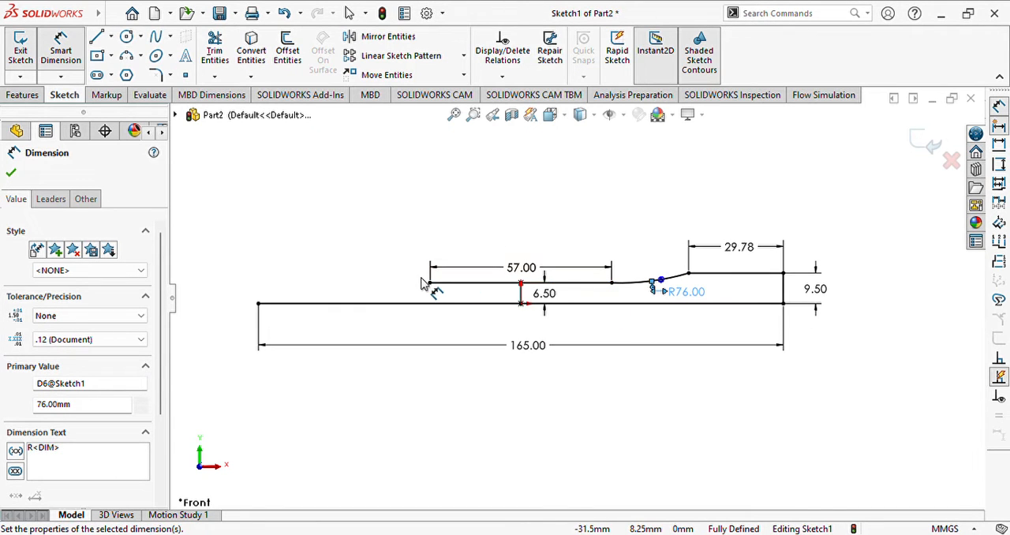
{"action": "scroll", "coordinate": [387, 256], "scroll_direction": "down", "scroll_amount": 2}
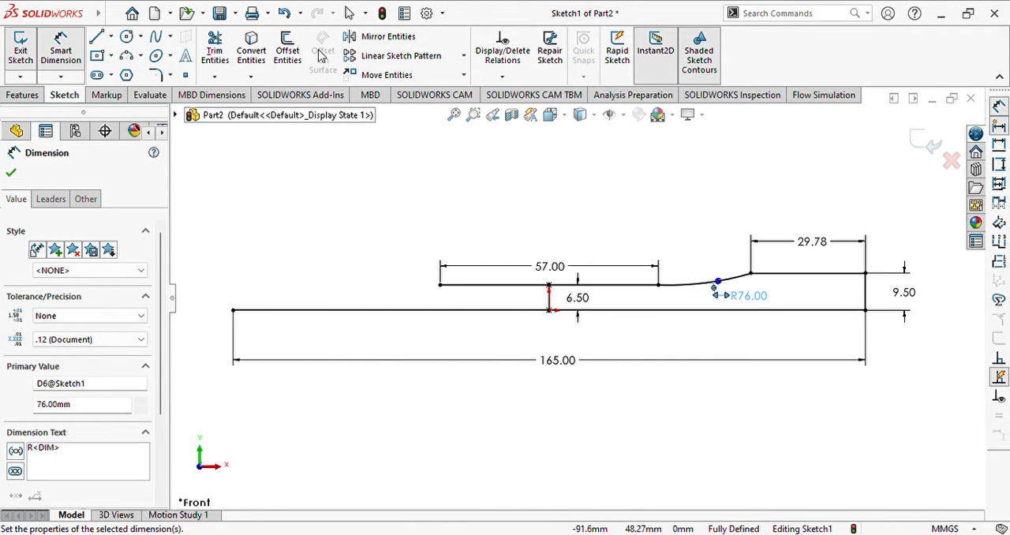
{"action": "left_click", "coordinate": [387, 36]}
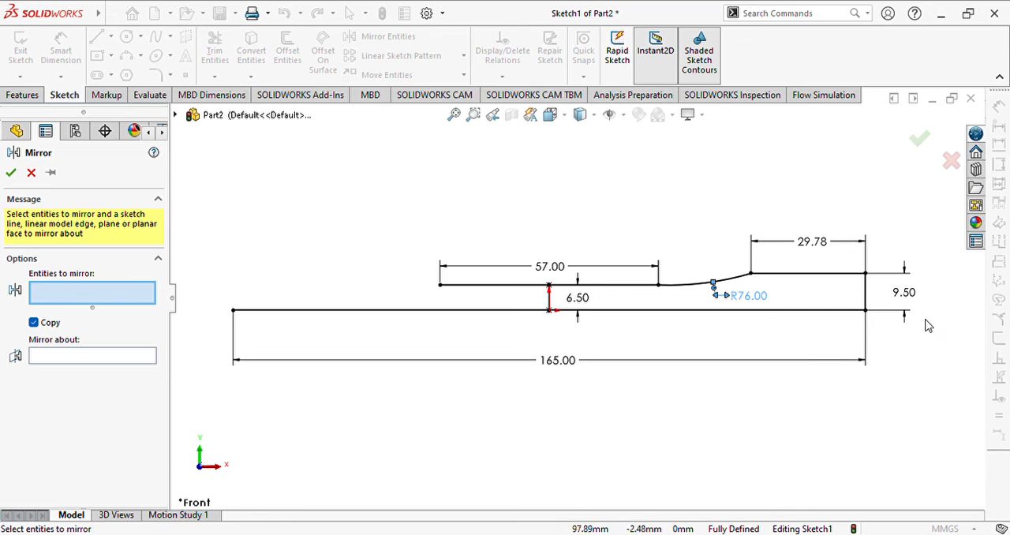
{"action": "left_click", "coordinate": [867, 298]}
{"action": "left_click", "coordinate": [813, 275]}
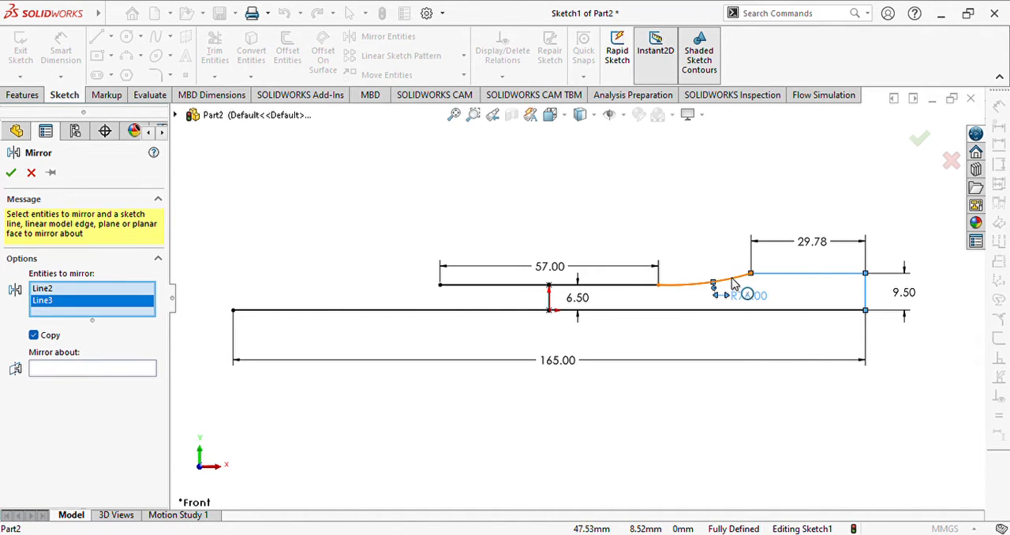
{"action": "left_click", "coordinate": [732, 280]}
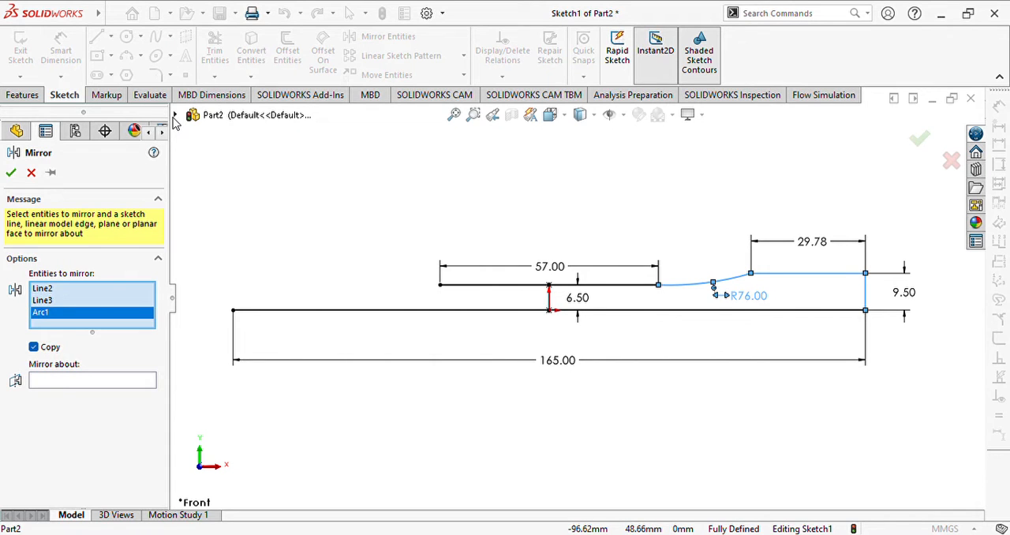
{"action": "left_click", "coordinate": [58, 381]}
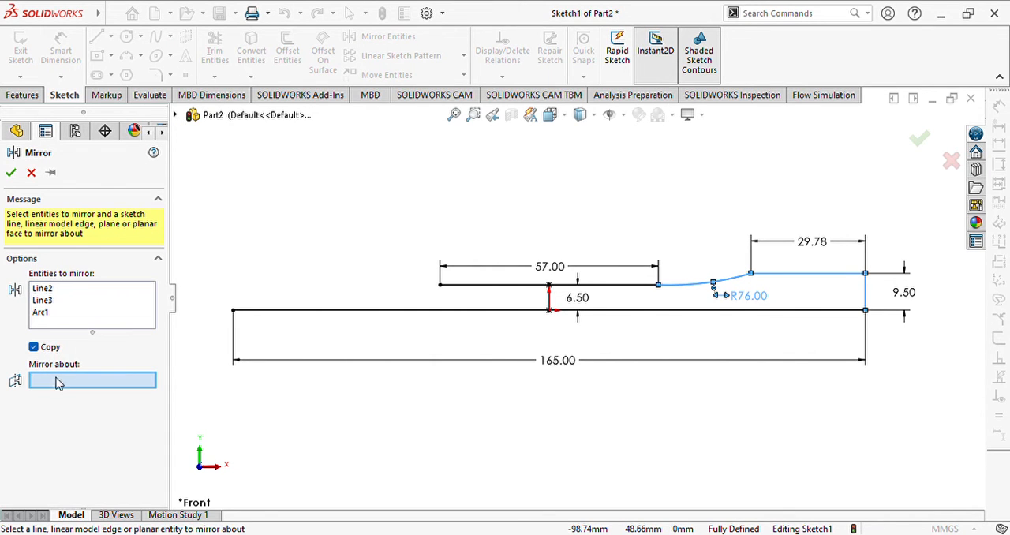
{"action": "left_click", "coordinate": [175, 115]}
{"action": "left_click", "coordinate": [233, 230]}
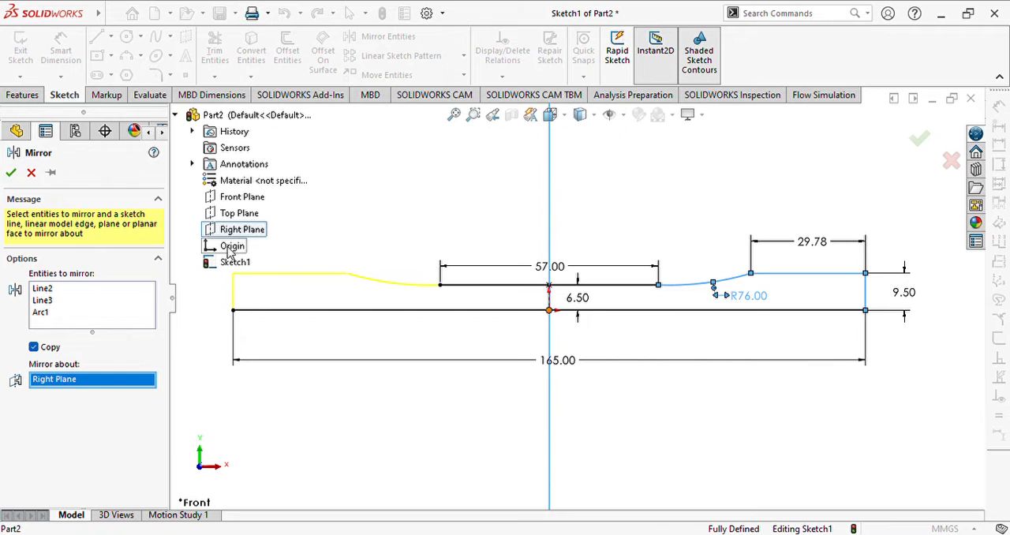
{"action": "left_click", "coordinate": [11, 173]}
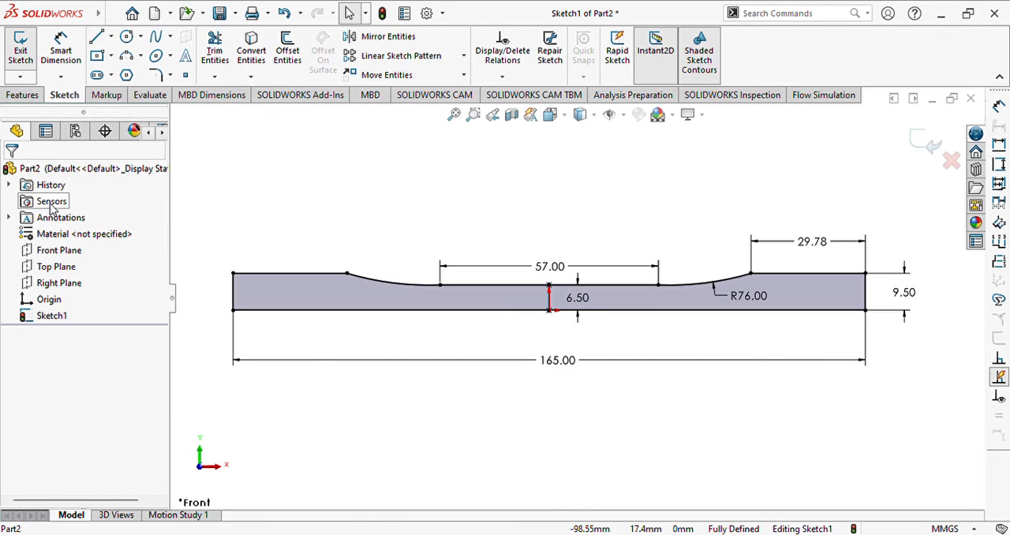
- Mirror the whole upper outline, both end lines, both shoulder lines, both arcs and the 57 mm line, about the Top Plane
{"action": "left_click", "coordinate": [387, 40]}
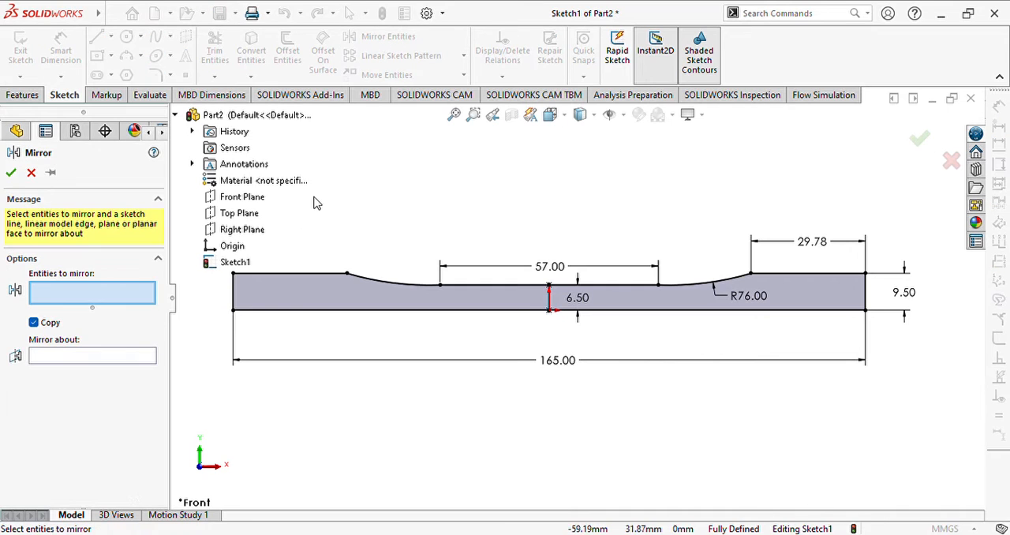
{"action": "left_click", "coordinate": [255, 274]}
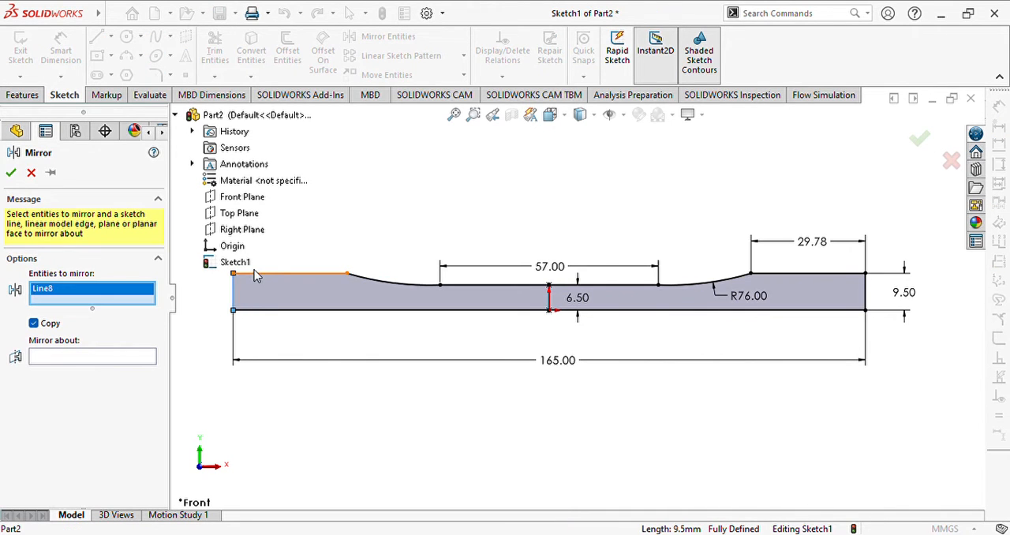
{"action": "left_click", "coordinate": [263, 274]}
{"action": "left_click", "coordinate": [368, 278]}
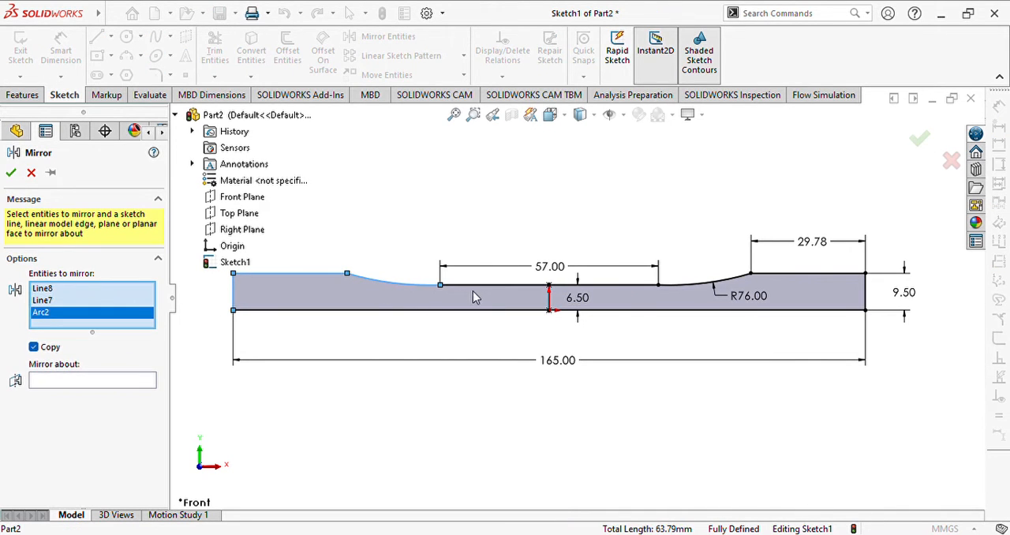
{"action": "left_click", "coordinate": [481, 285]}
{"action": "left_click", "coordinate": [699, 283]}
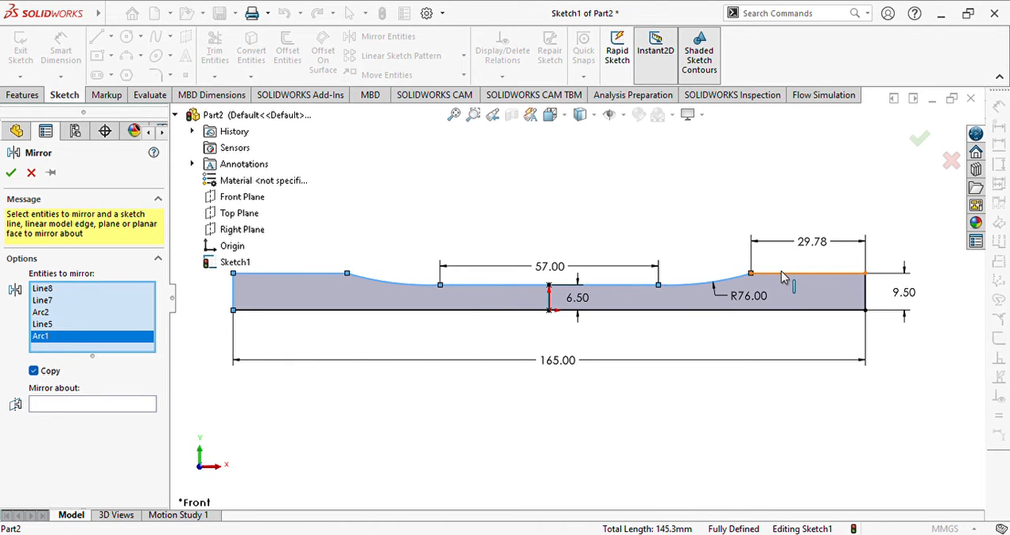
{"action": "left_click", "coordinate": [783, 276]}
{"action": "left_click", "coordinate": [866, 292]}
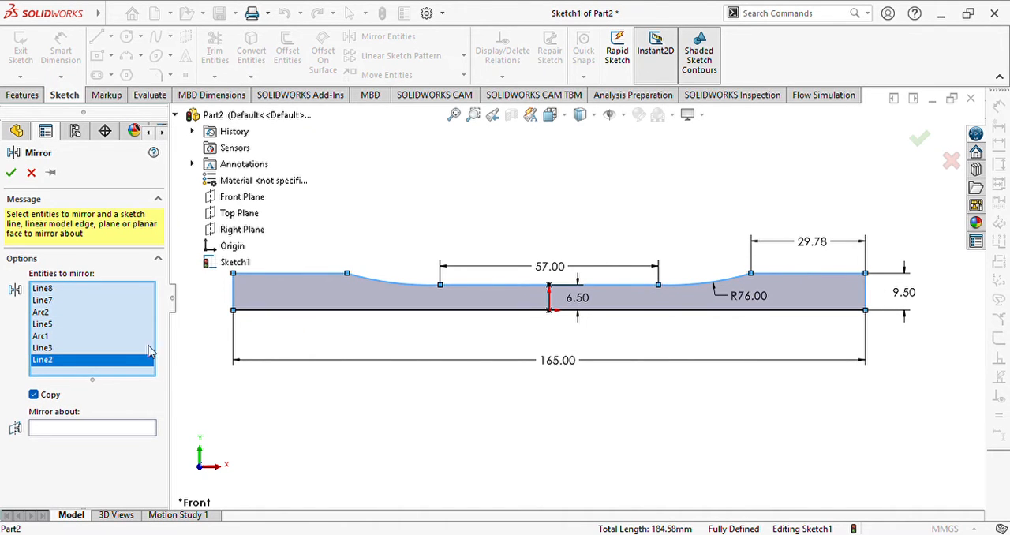
{"action": "left_click", "coordinate": [49, 426]}
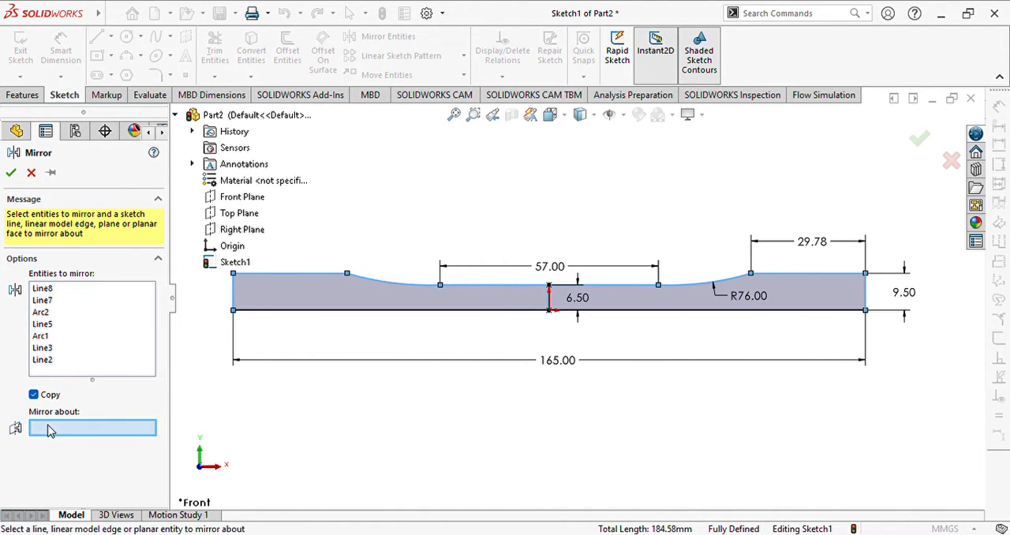
{"action": "left_click", "coordinate": [239, 218]}
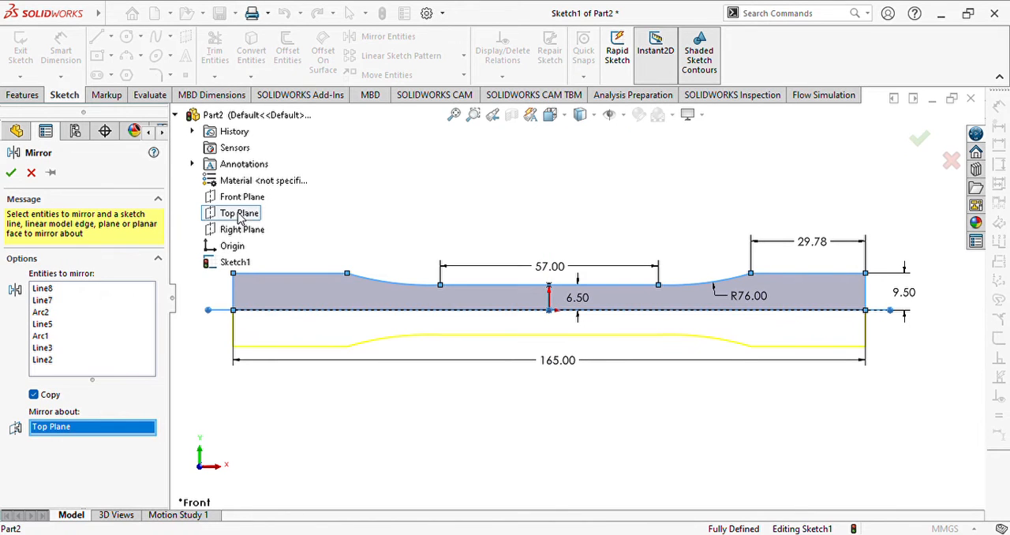
{"action": "left_click", "coordinate": [10, 174]}
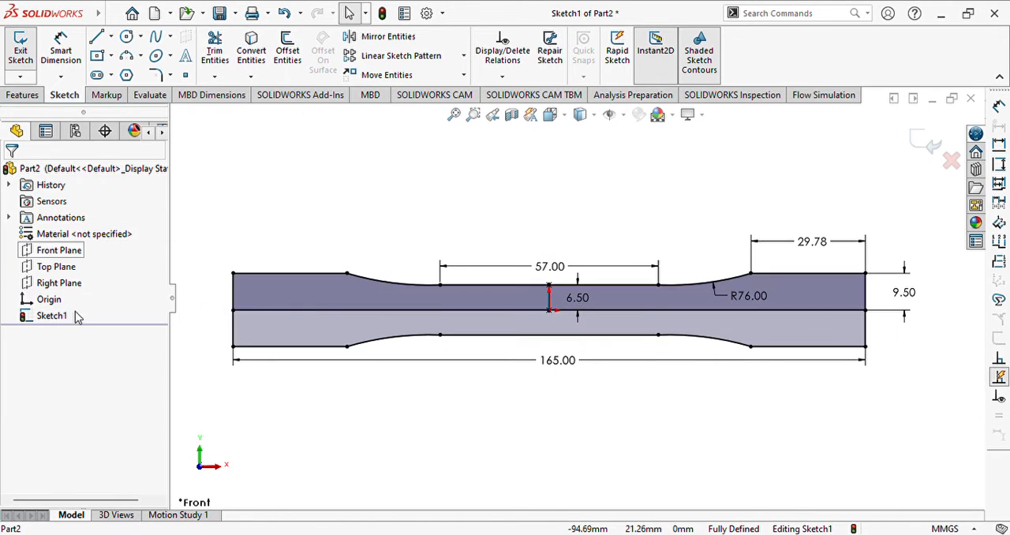
- Delete the 165 mm horizontal line running through the middle of the profile
{"action": "left_click", "coordinate": [312, 310]}
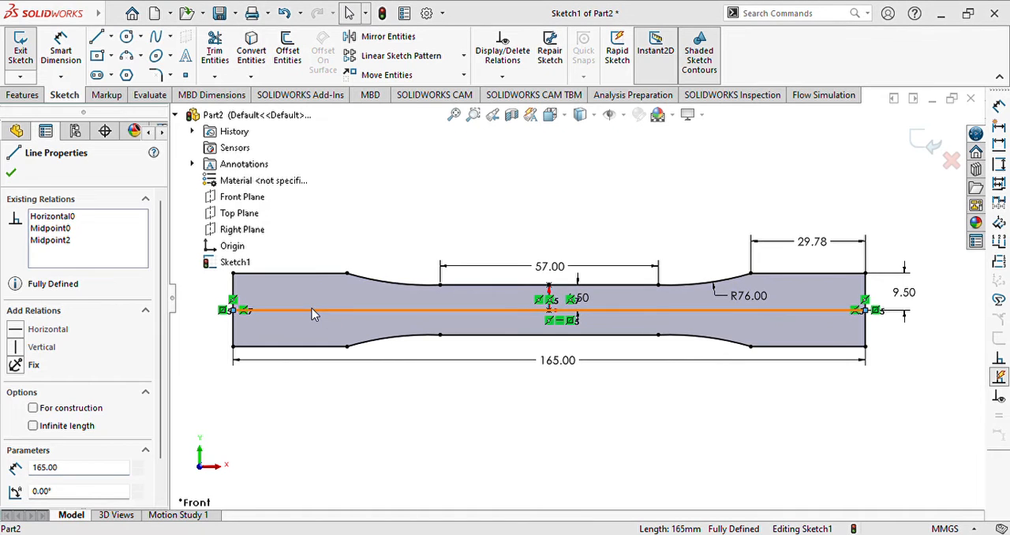
{"action": "key", "text": "Delete"}
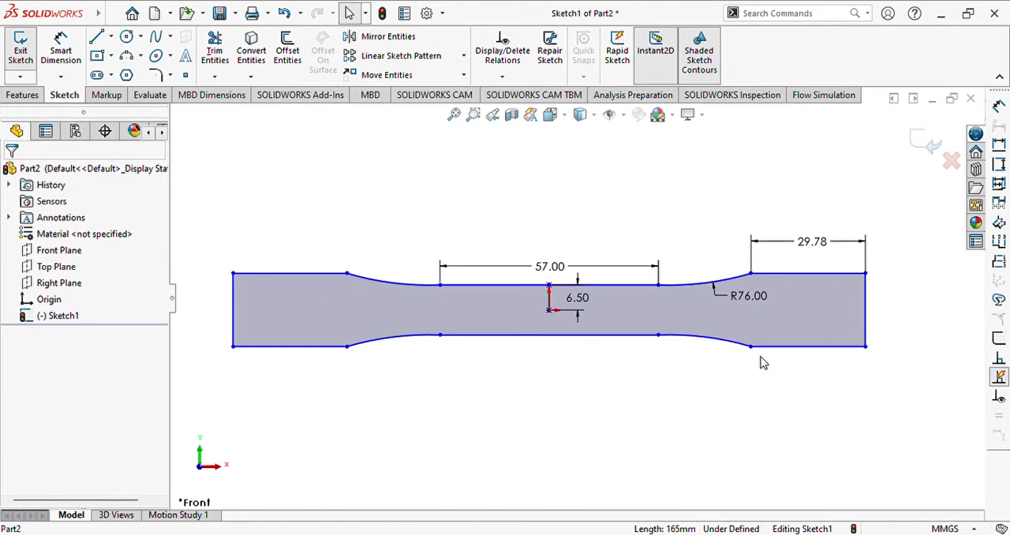
- Dimension the height of the profile's right end edge
{"action": "left_click", "coordinate": [61, 49]}
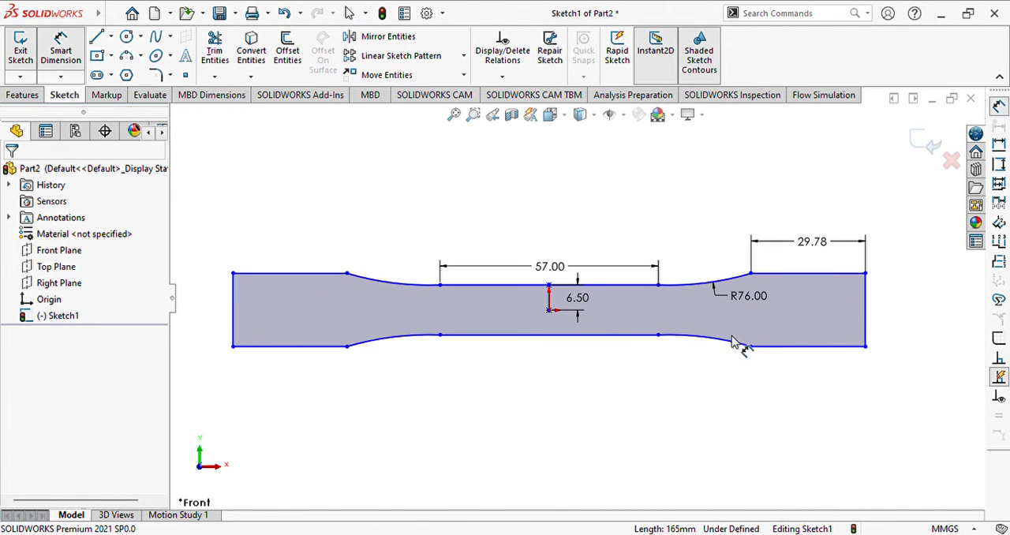
{"action": "left_click", "coordinate": [867, 316]}
{"action": "left_click", "coordinate": [894, 328]}
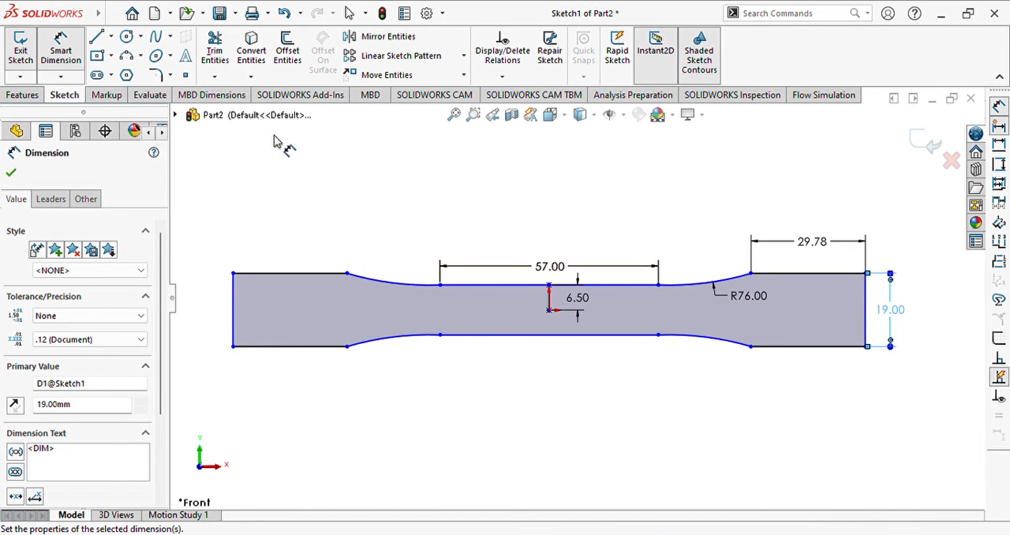
- Undo the right end's height dimension and remove the short 6.5 mm vertical line at the origin
{"action": "left_click", "coordinate": [549, 304]}
{"action": "key", "text": "Escape"}
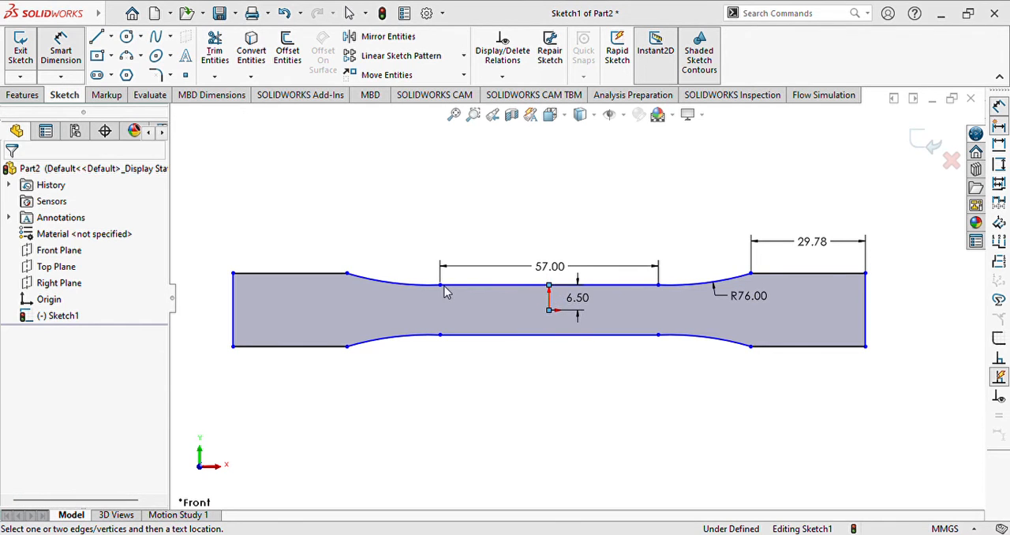
{"action": "key", "text": "ctrl+z"}
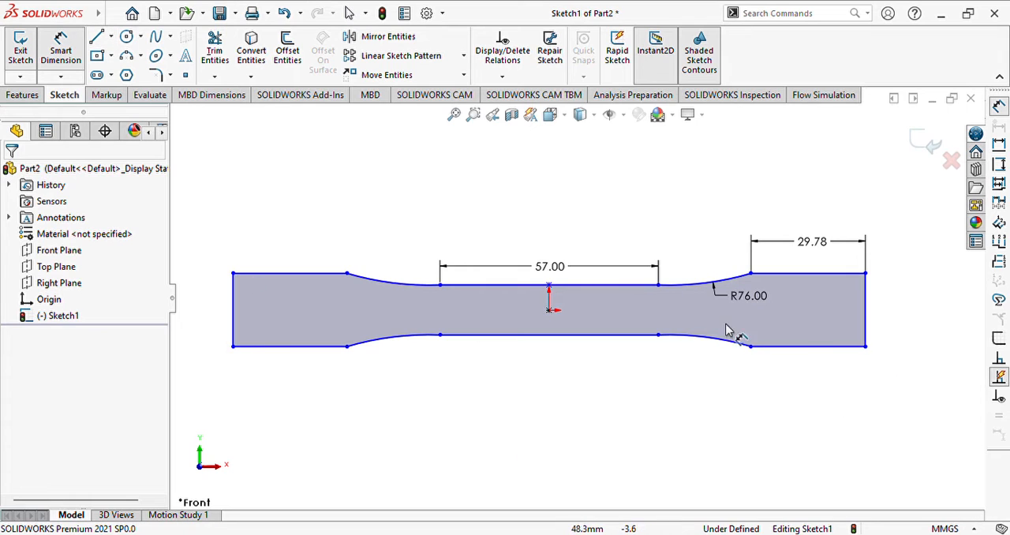
- Dimension the narrow section's width between its upper and lower right endpoints, placing the dimension outside the profile's right end
{"action": "left_click", "coordinate": [659, 285]}
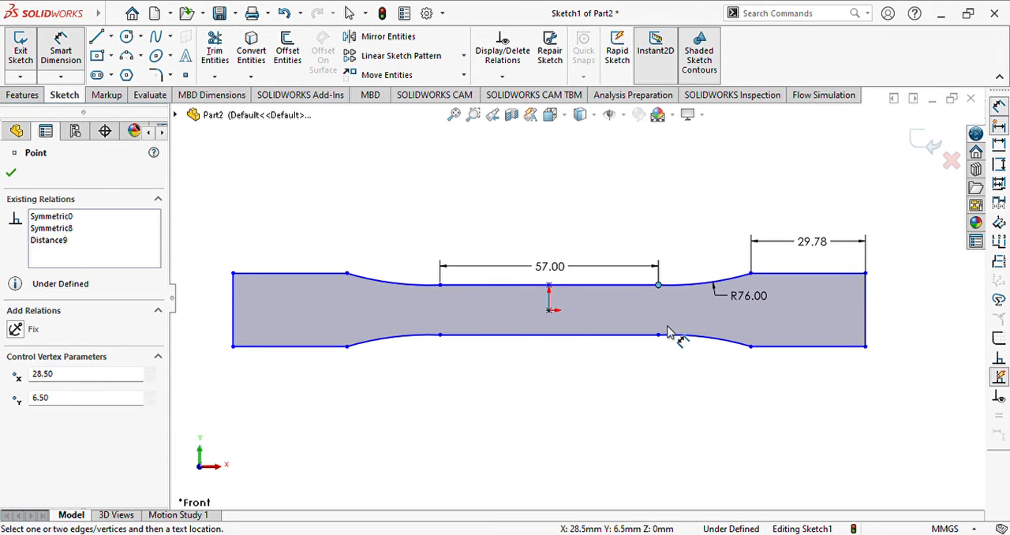
{"action": "left_click", "coordinate": [660, 336]}
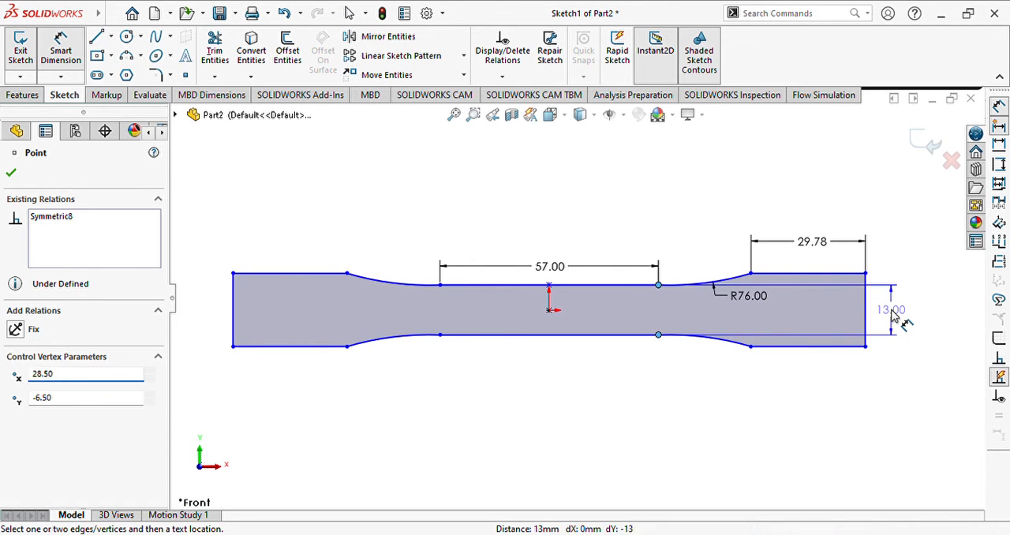
{"action": "left_click", "coordinate": [892, 315]}
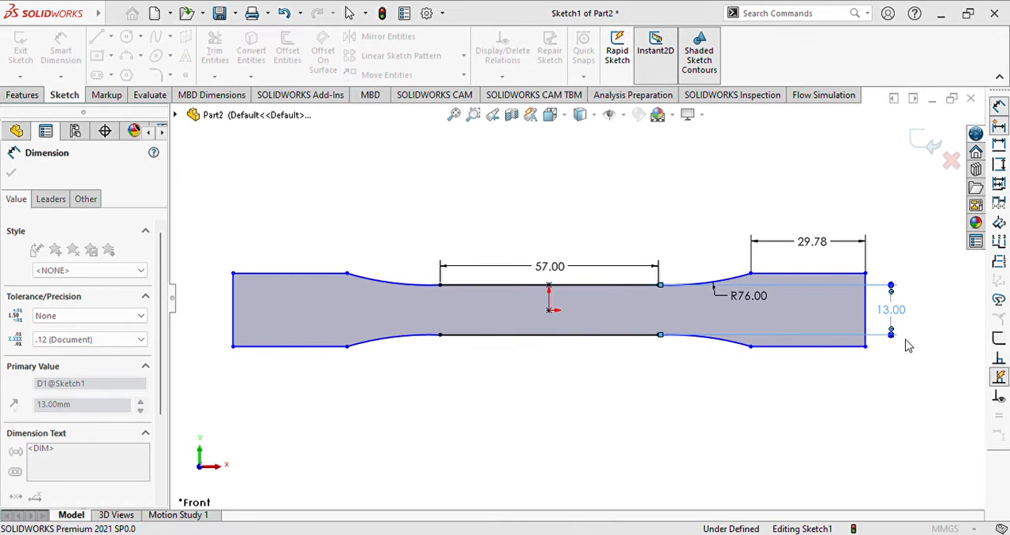
- Dimension the right end edge's height outside the narrow-section width dimension, and move the R76 radius label above its arc
{"action": "left_click", "coordinate": [866, 312]}
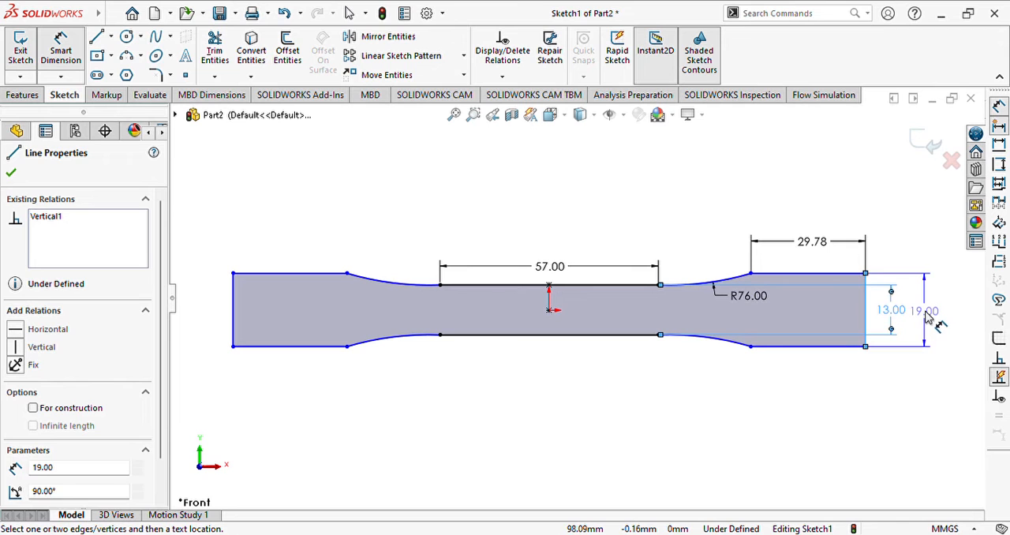
{"action": "left_click", "coordinate": [929, 314]}
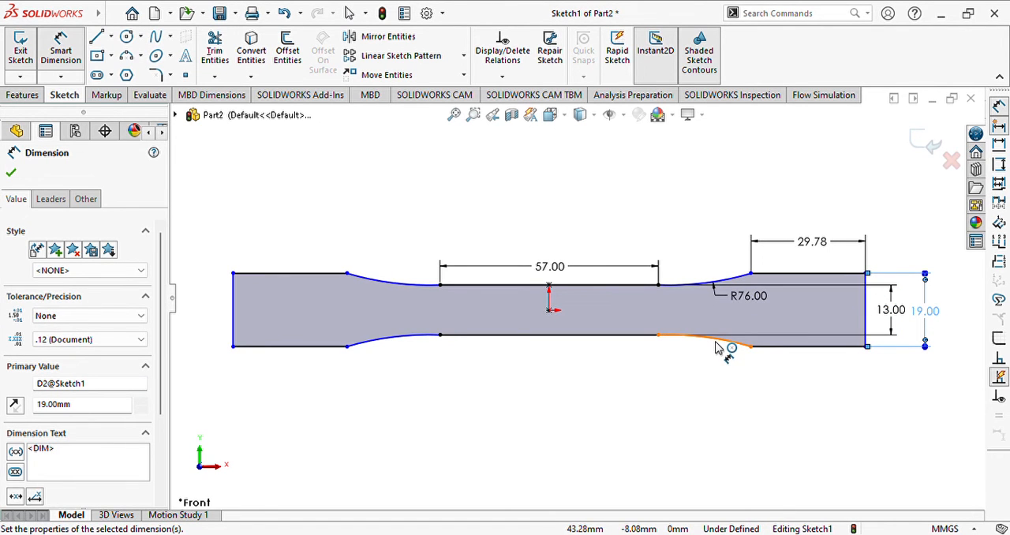
{"action": "left_click_drag", "start_coordinate": [750, 300], "coordinate": [715, 262]}
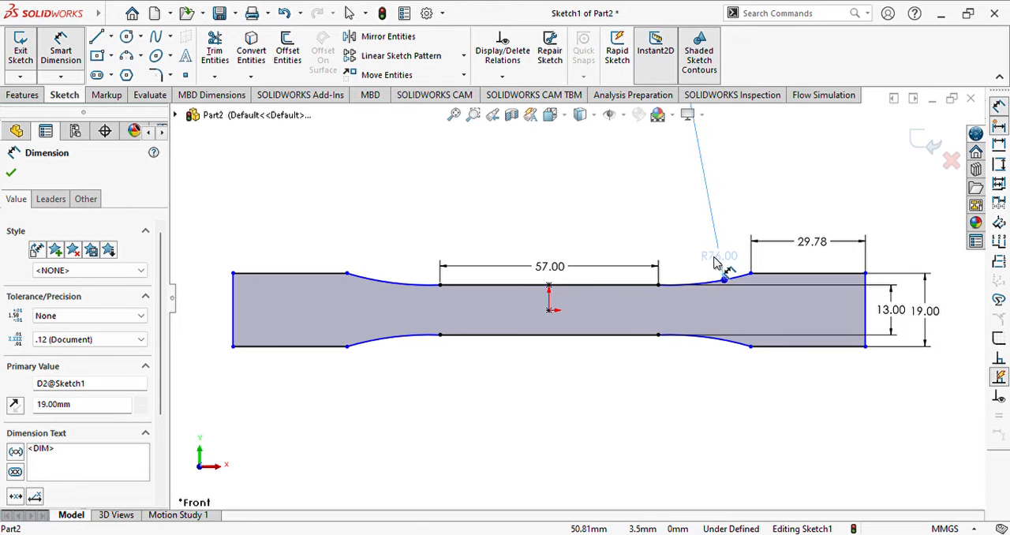
- Undo the repositioning of the R76 radius label above its arc
{"action": "left_click", "coordinate": [715, 261]}
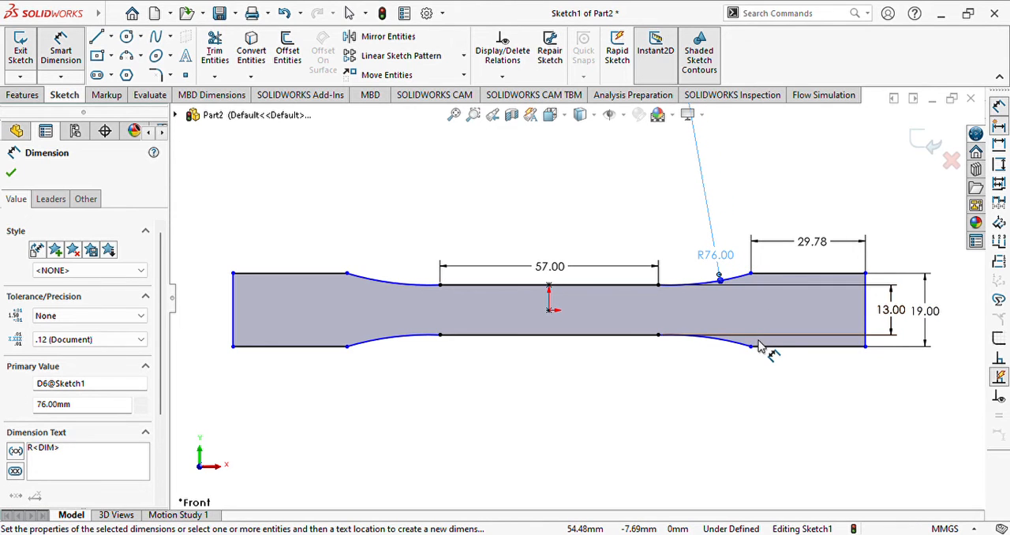
{"action": "key", "text": "Escape"}
{"action": "key", "text": "ctrl+z"}
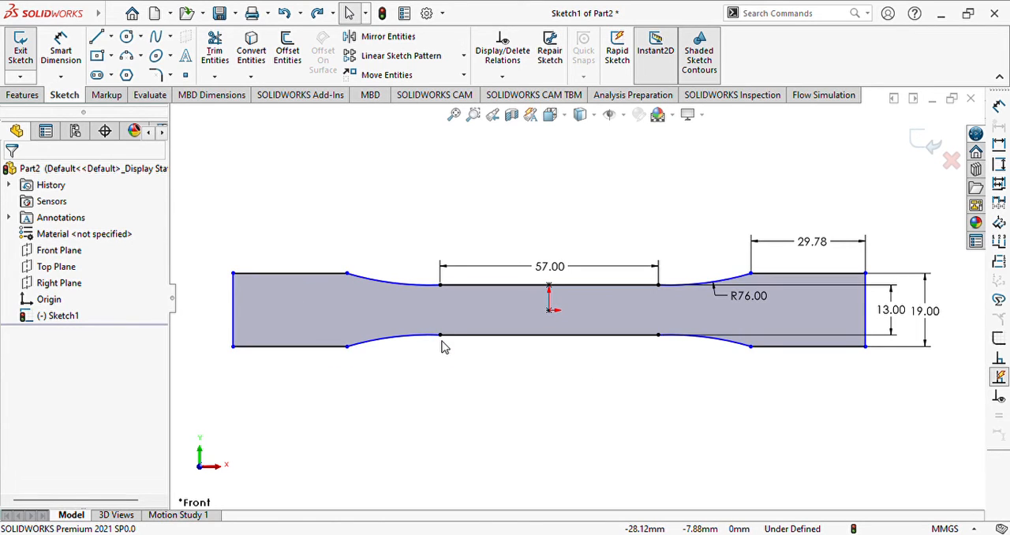
- Dimension the profile's overall length between its lower end corners, placing the dimension below the profile
{"action": "left_click", "coordinate": [234, 347]}
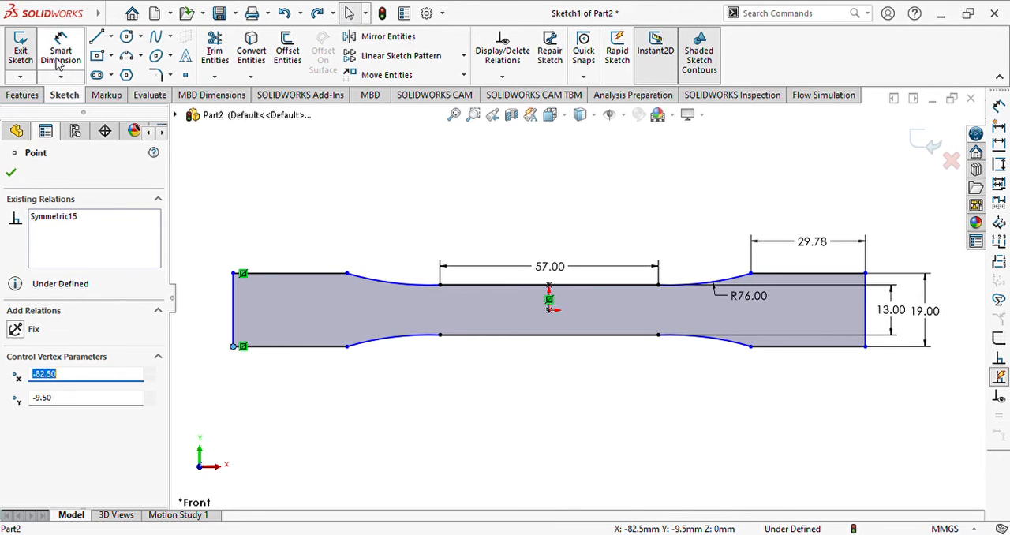
{"action": "left_click", "coordinate": [61, 50]}
{"action": "left_click", "coordinate": [228, 347]}
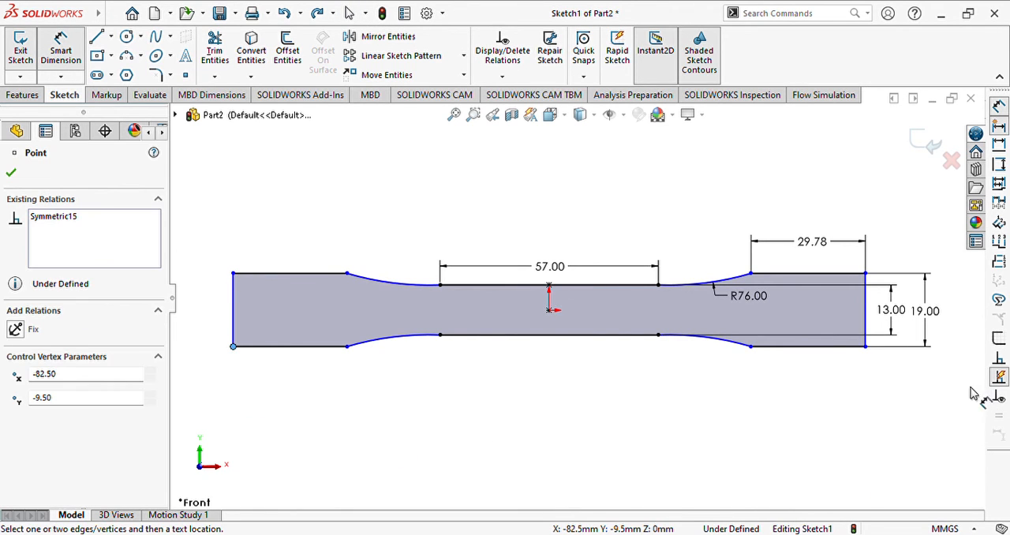
{"action": "left_click", "coordinate": [867, 347]}
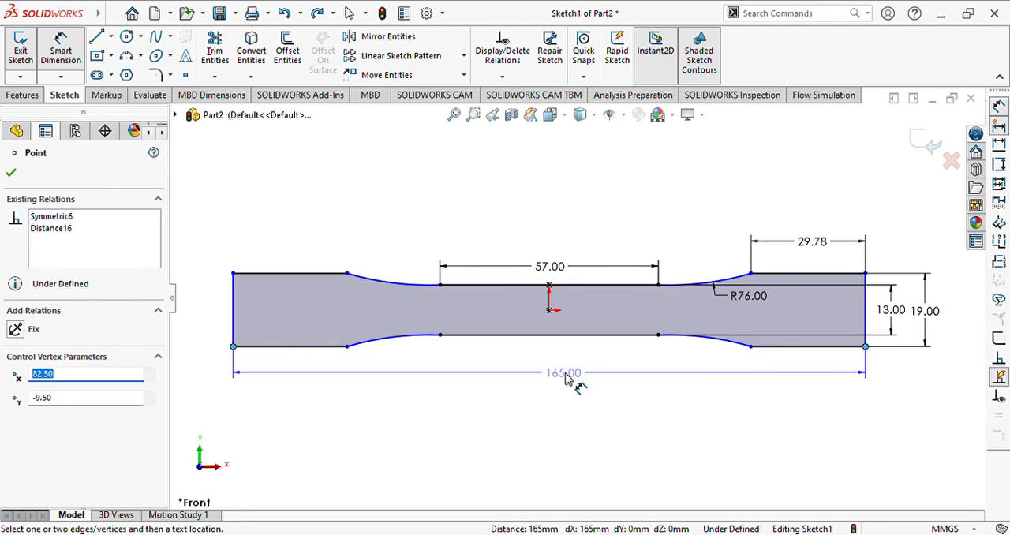
{"action": "left_click", "coordinate": [567, 378]}
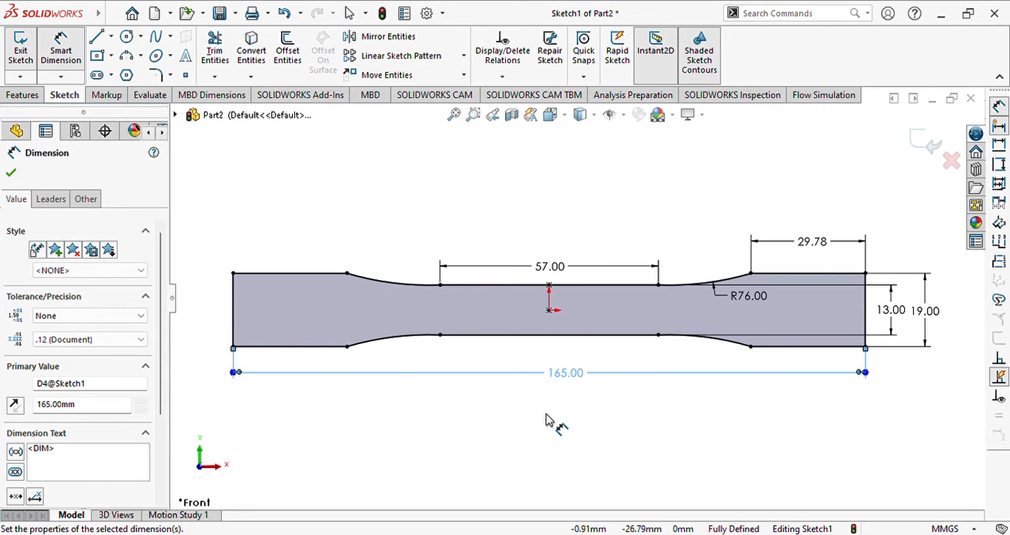
{"action": "left_click", "coordinate": [11, 175]}
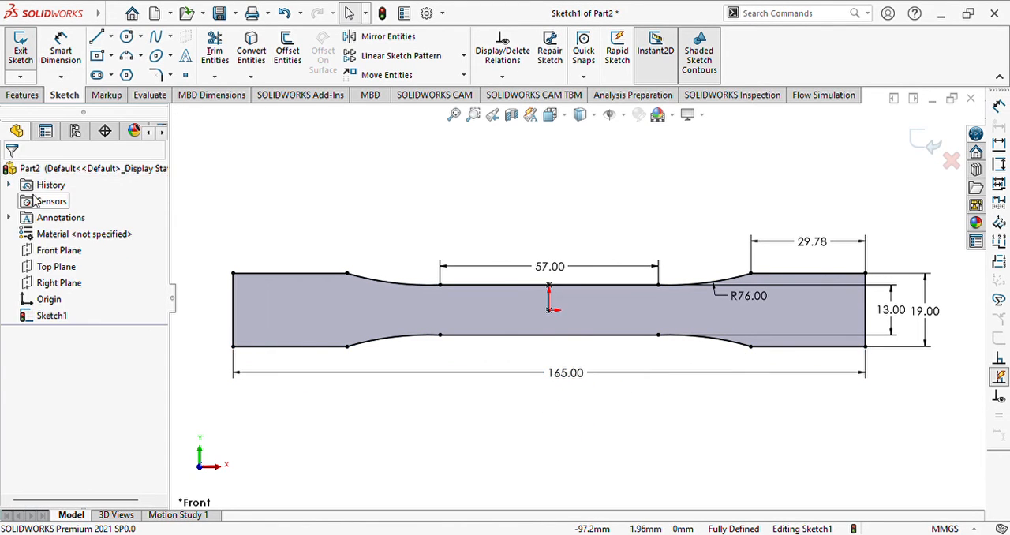
- Extrude the closed profile 3.2 mm as a blind boss from the sketch plane
{"action": "left_click", "coordinate": [19, 95]}
{"action": "left_click", "coordinate": [26, 54]}
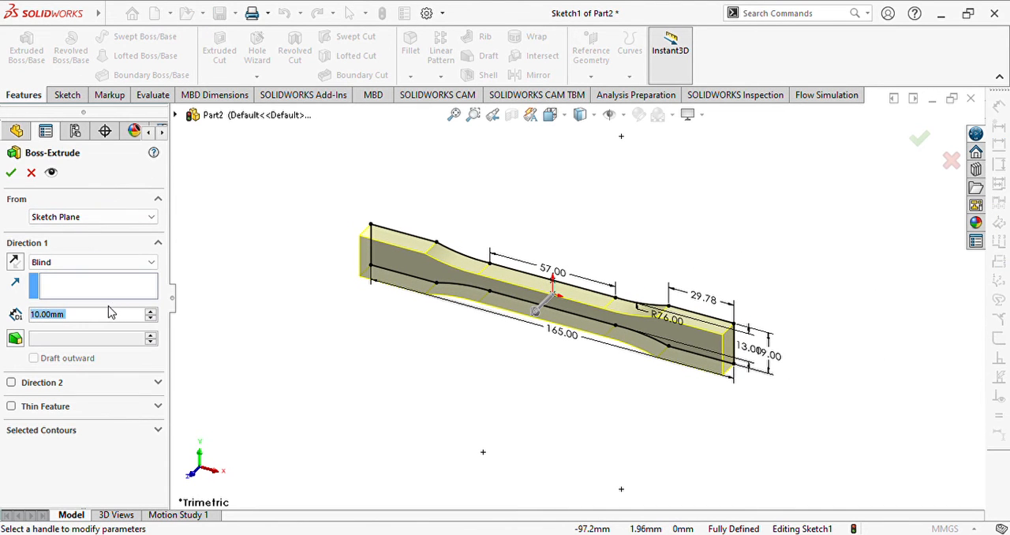
{"action": "type", "text": "3.2"}
{"action": "key", "text": "Return"}
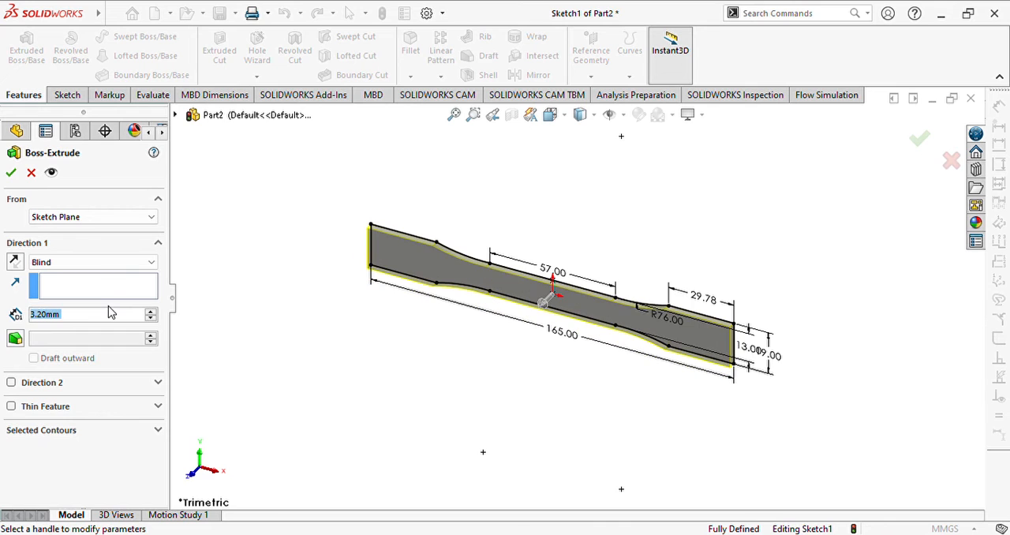
{"action": "left_click", "coordinate": [11, 172]}
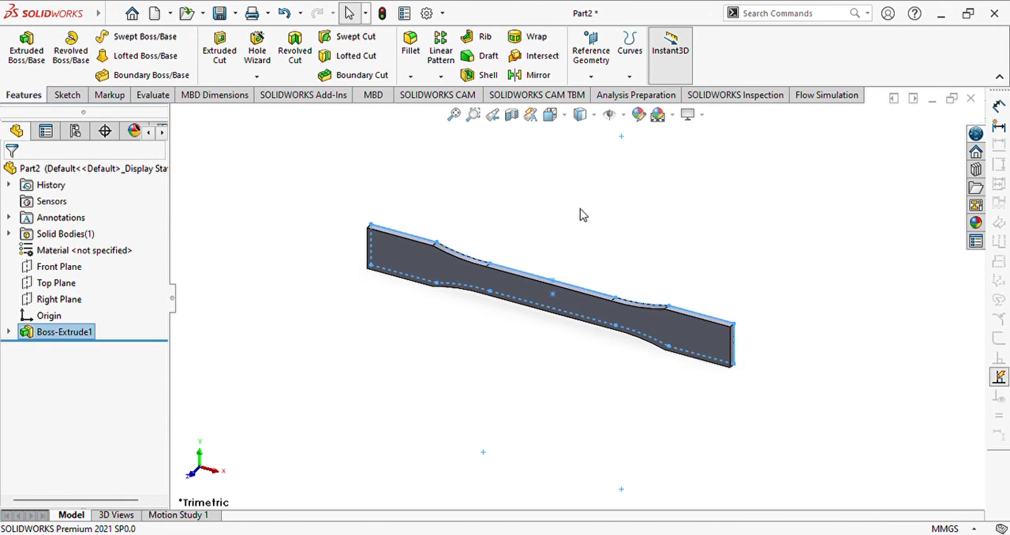
{"action": "scroll", "coordinate": [557, 280], "scroll_direction": "down", "scroll_amount": 2}
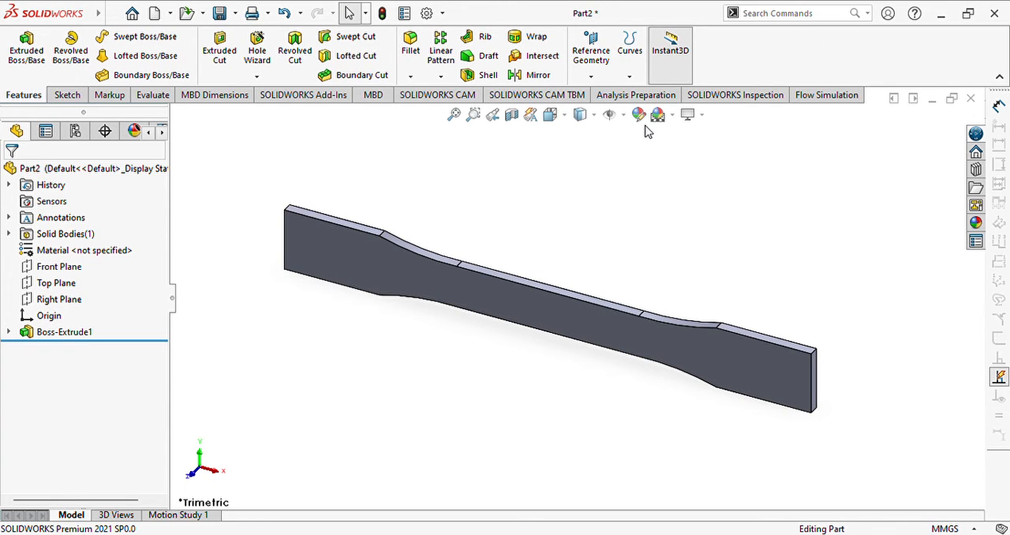
- Start saving the part under a new name
{"action": "left_click", "coordinate": [111, 18]}
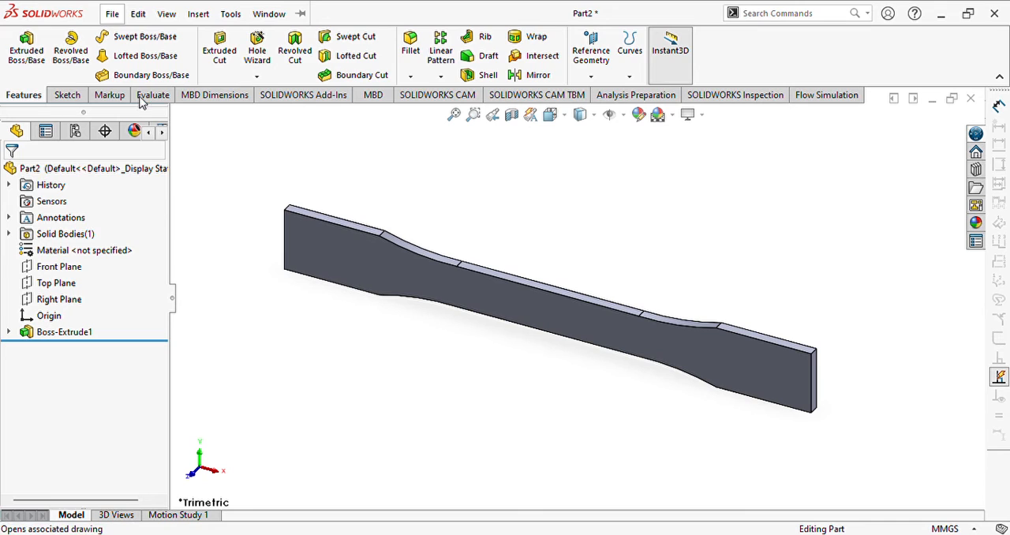
{"action": "left_click", "coordinate": [141, 194]}
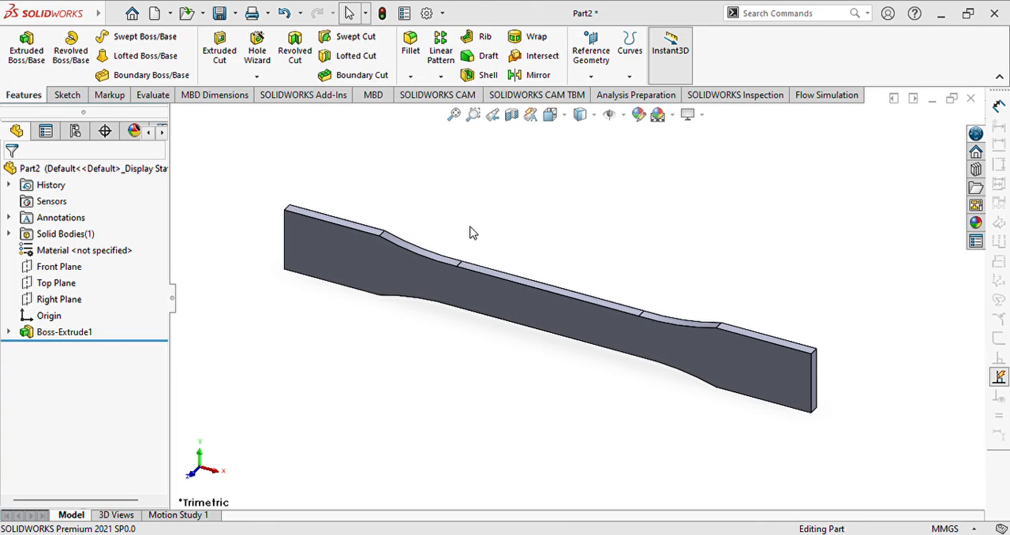